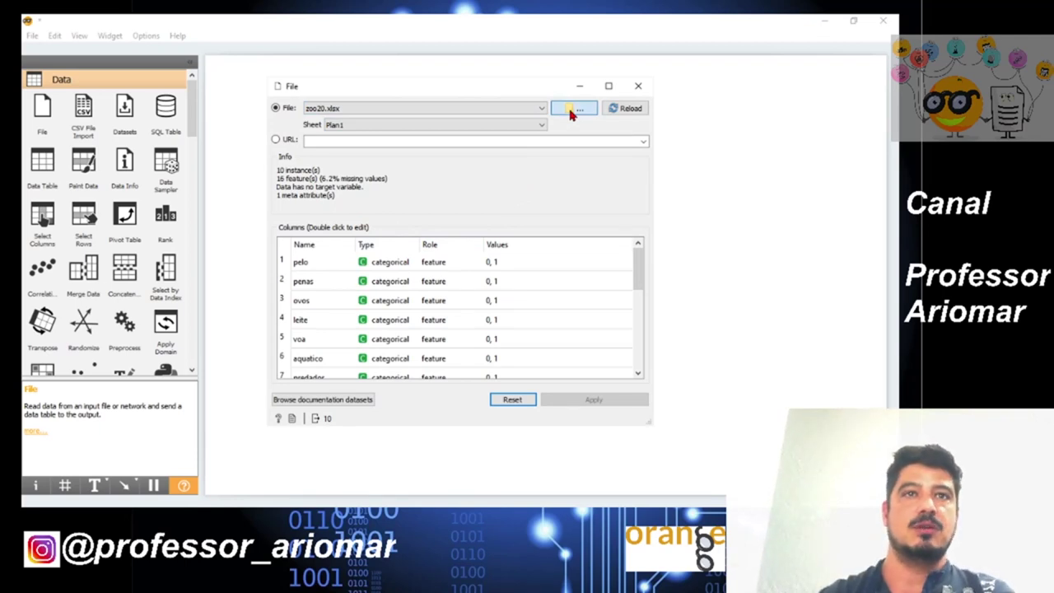
# Load the Excel spreadsheet frutas-vegetais from the Dados_Orange folder in Documentos as the File widget's data source
pyautogui.click(568, 109)
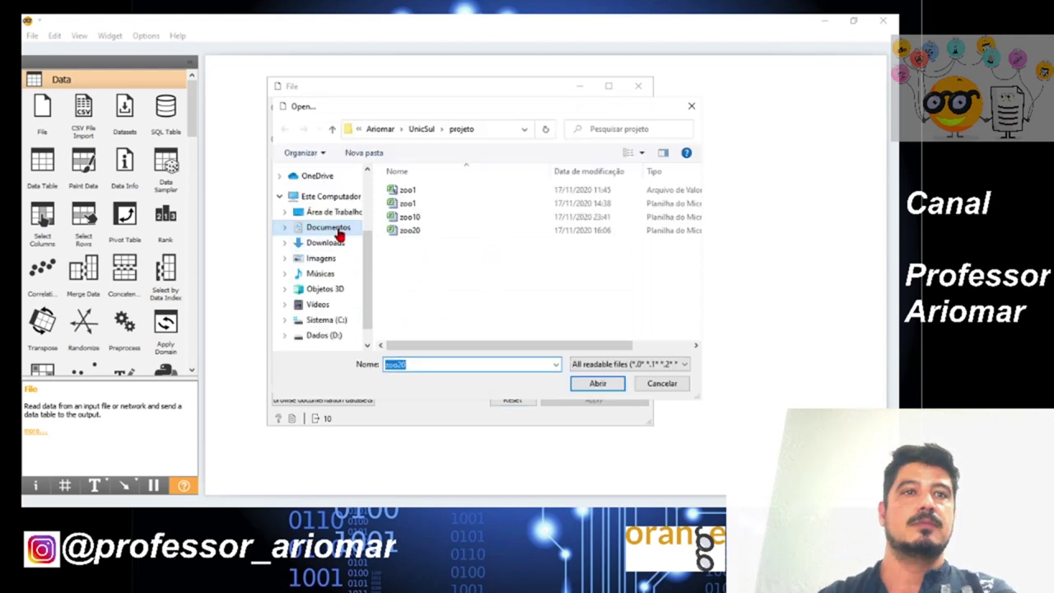
pyautogui.click(329, 227)
pyautogui.scroll(-2, 505, 242)
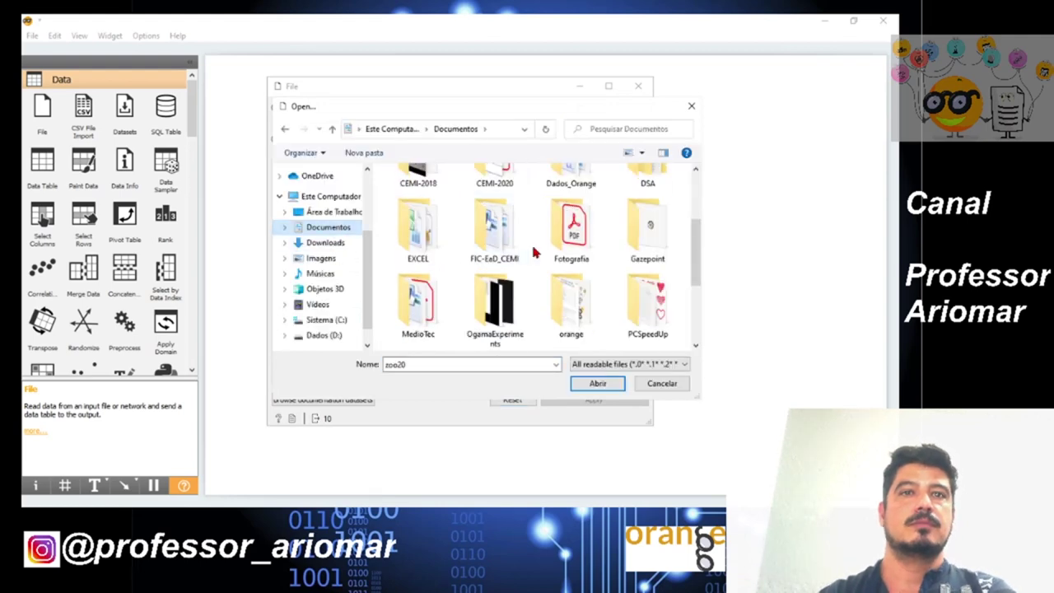
pyautogui.scroll(-2, 529, 247)
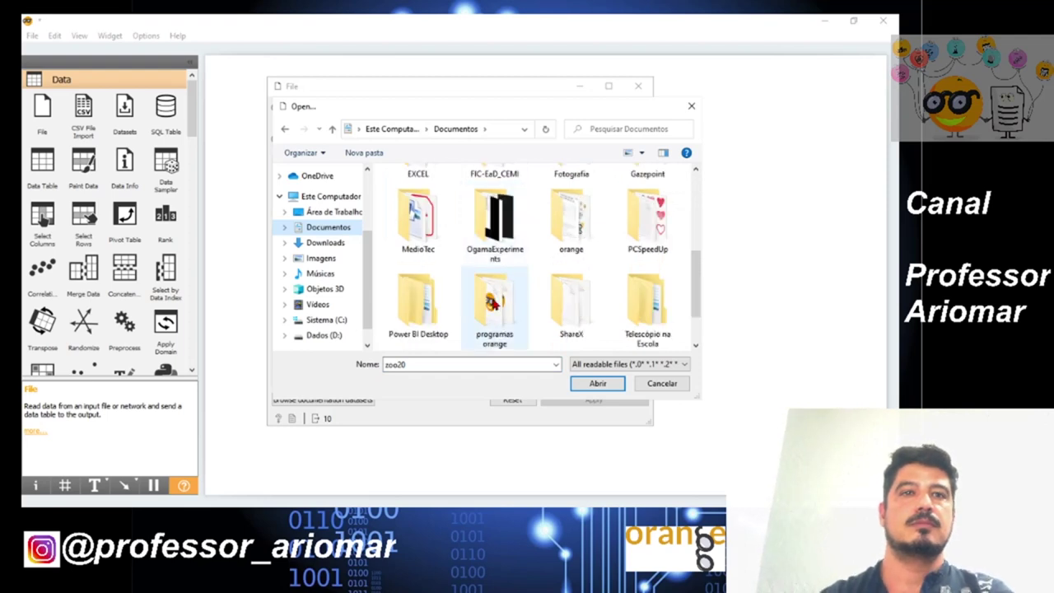
pyautogui.scroll(3, 526, 289)
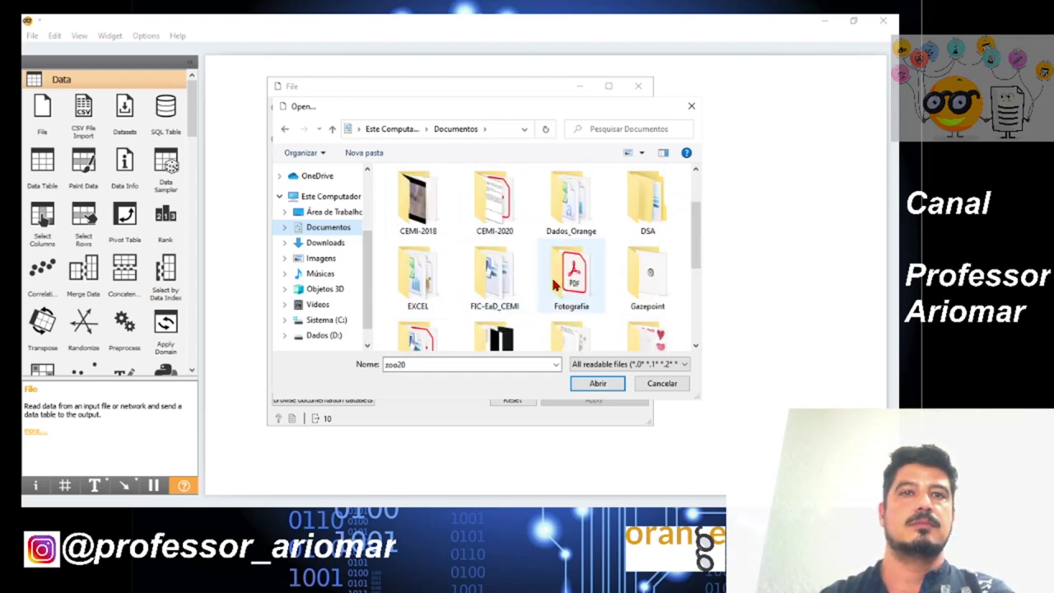
pyautogui.scroll(-3, 544, 286)
pyautogui.scroll(2, 551, 283)
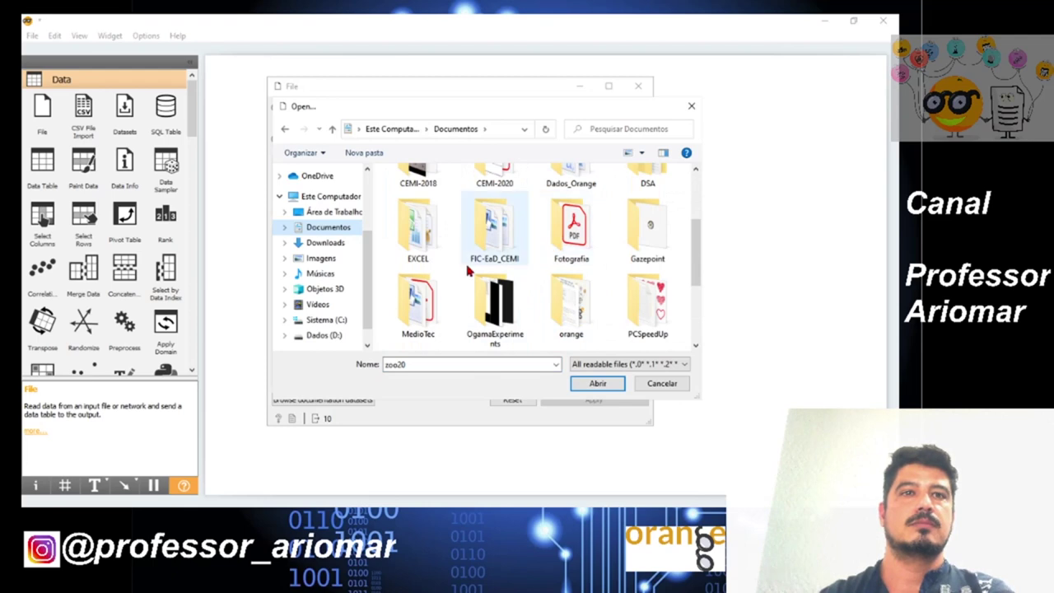
pyautogui.scroll(2, 539, 278)
pyautogui.doubleClick(574, 296)
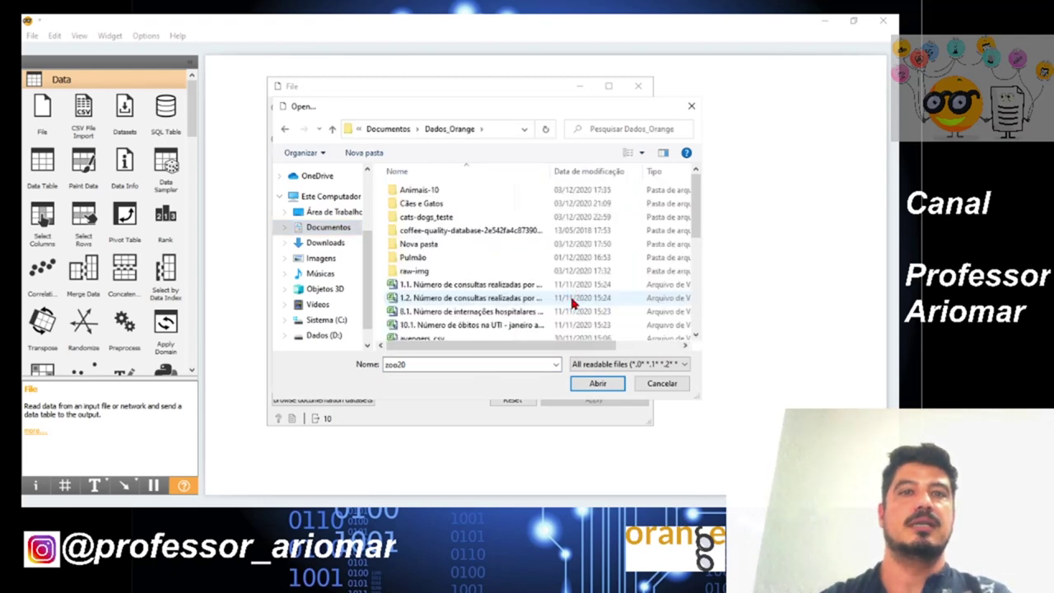
pyautogui.scroll(-2, 489, 274)
pyautogui.scroll(-4, 488, 274)
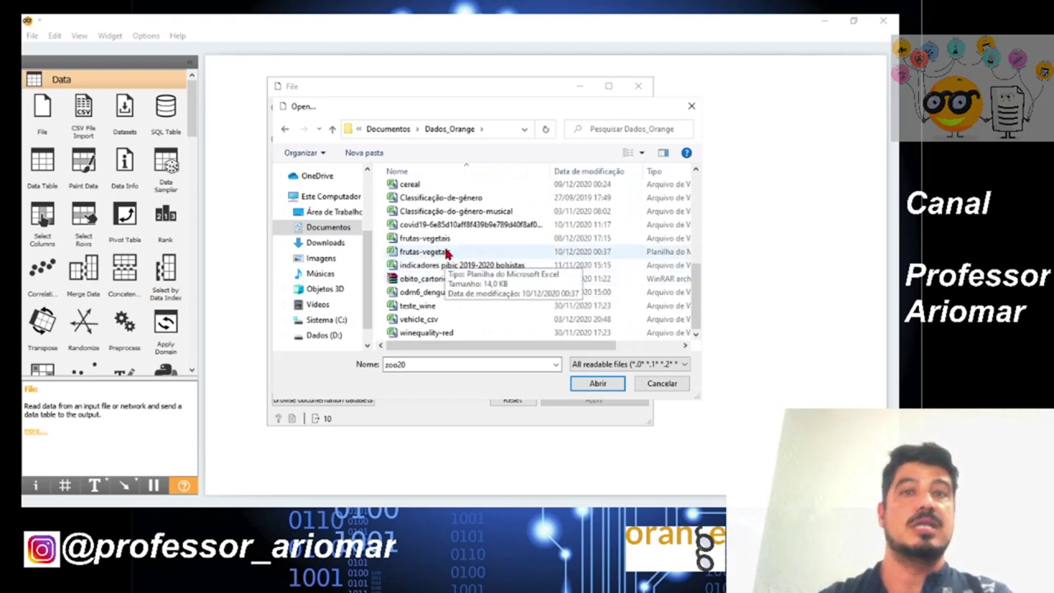
pyautogui.press('Return')
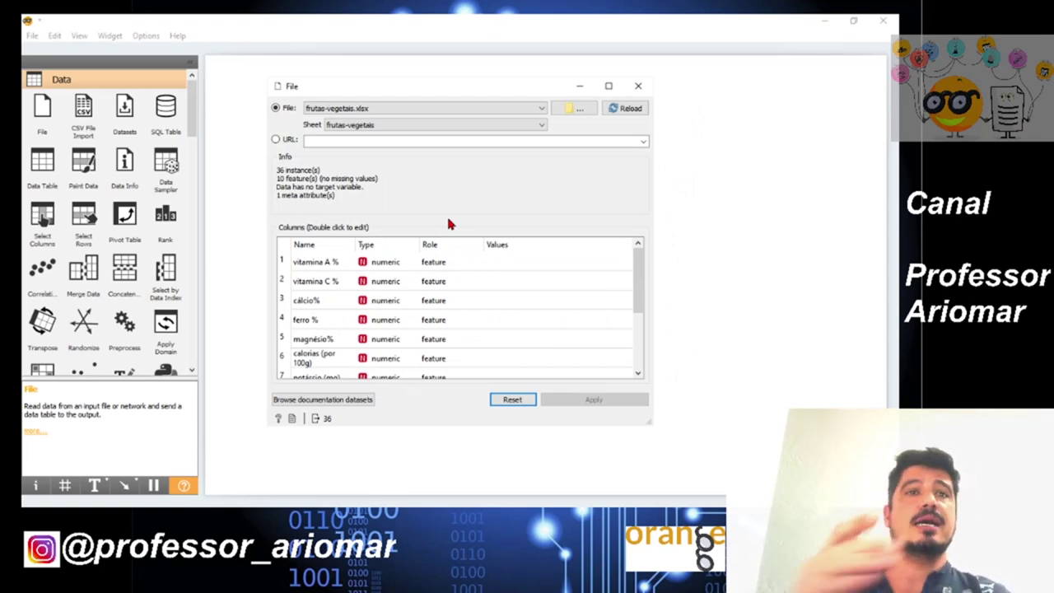
# Review the names, types and roles of the dataset's columns, including classificação and nome, and close the file settings
pyautogui.scroll(-2, 453, 288)
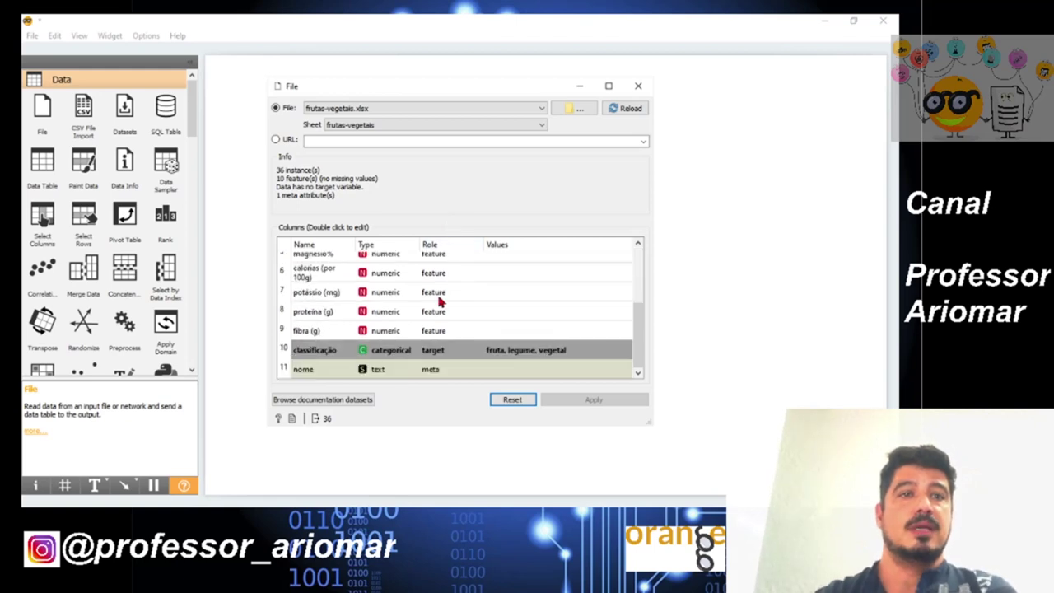
pyautogui.scroll(3, 395, 333)
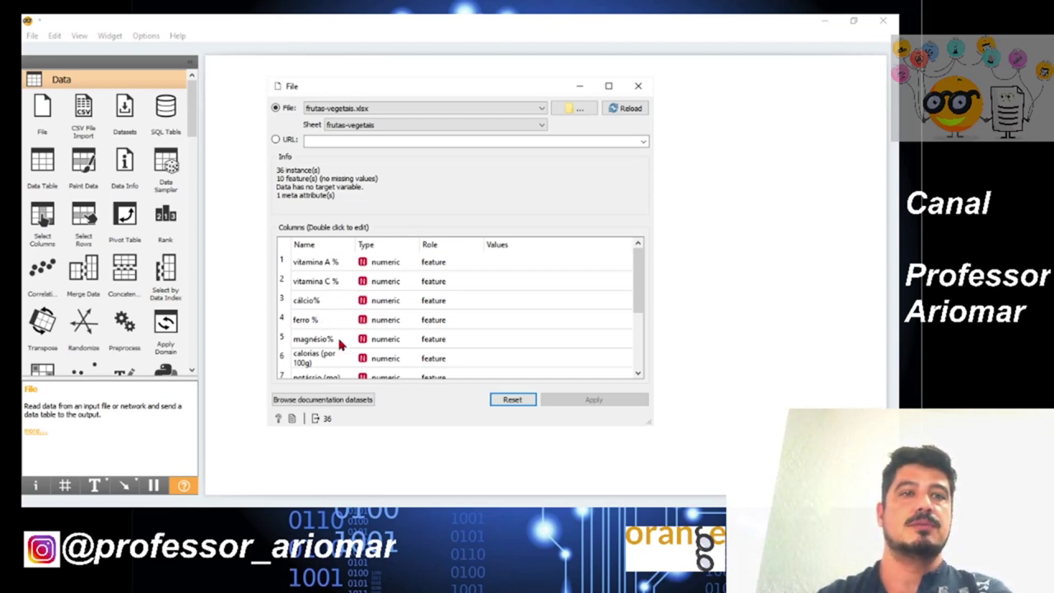
pyautogui.scroll(-1, 339, 346)
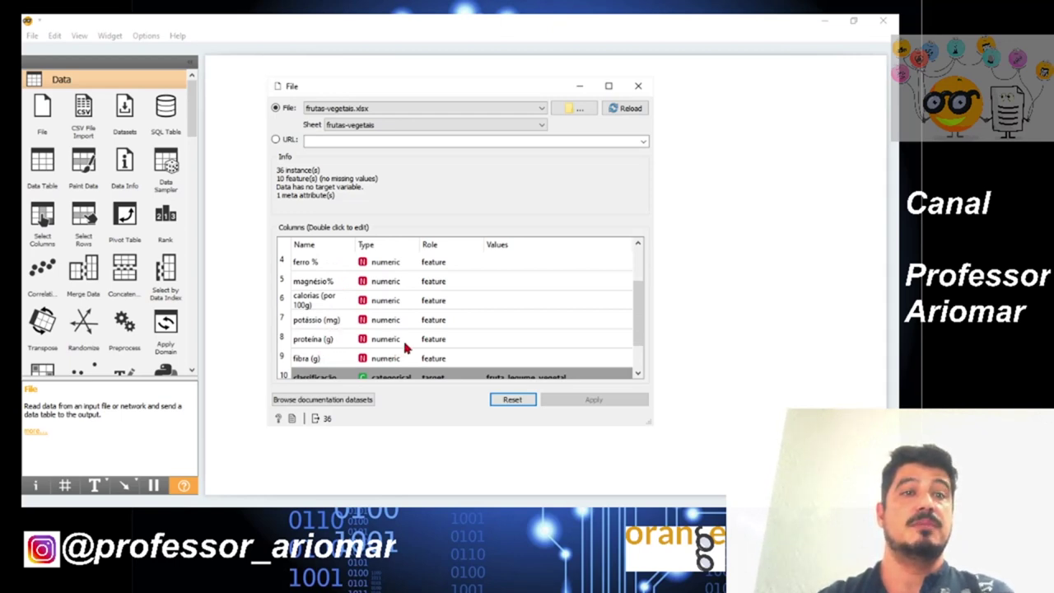
pyautogui.scroll(-1, 404, 346)
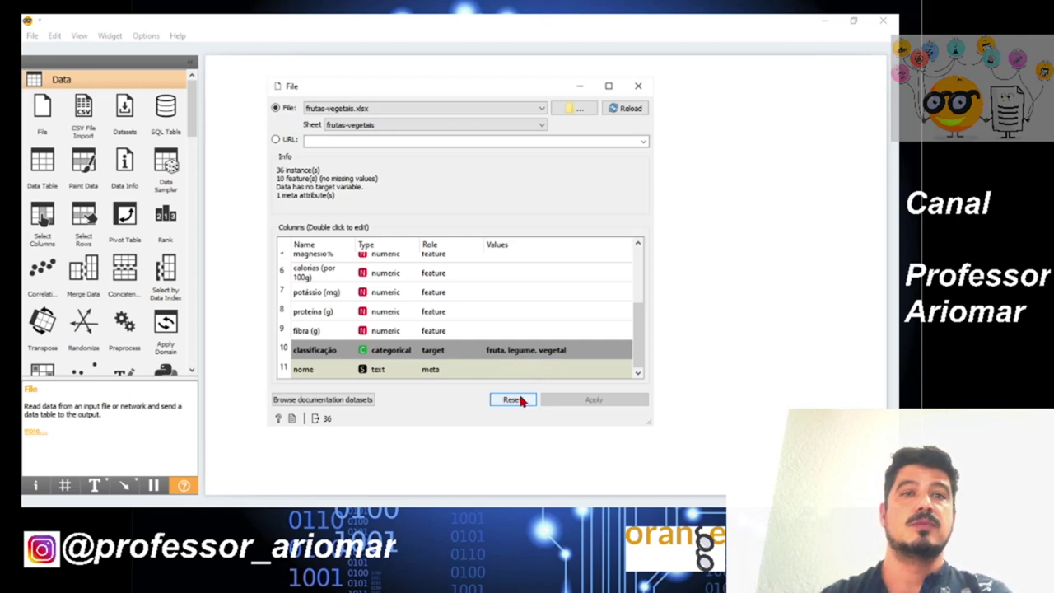
pyautogui.click(638, 86)
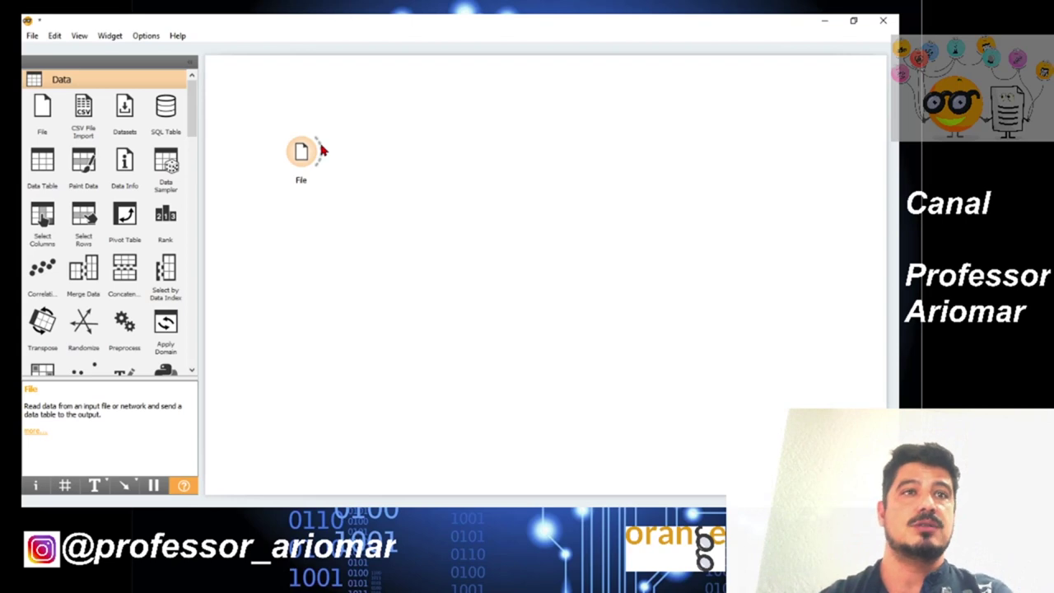
# Add a Data Table widget linked to the File widget's output
pyautogui.moveTo(322, 150); pyautogui.dragTo(360, 134)
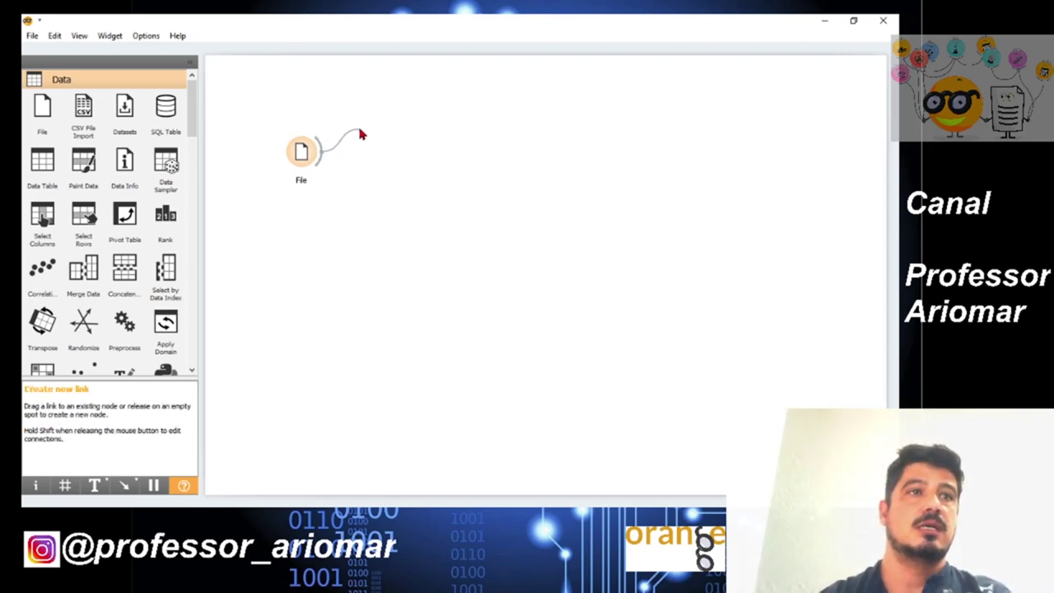
pyautogui.moveTo(360, 133); pyautogui.dragTo(360, 133)
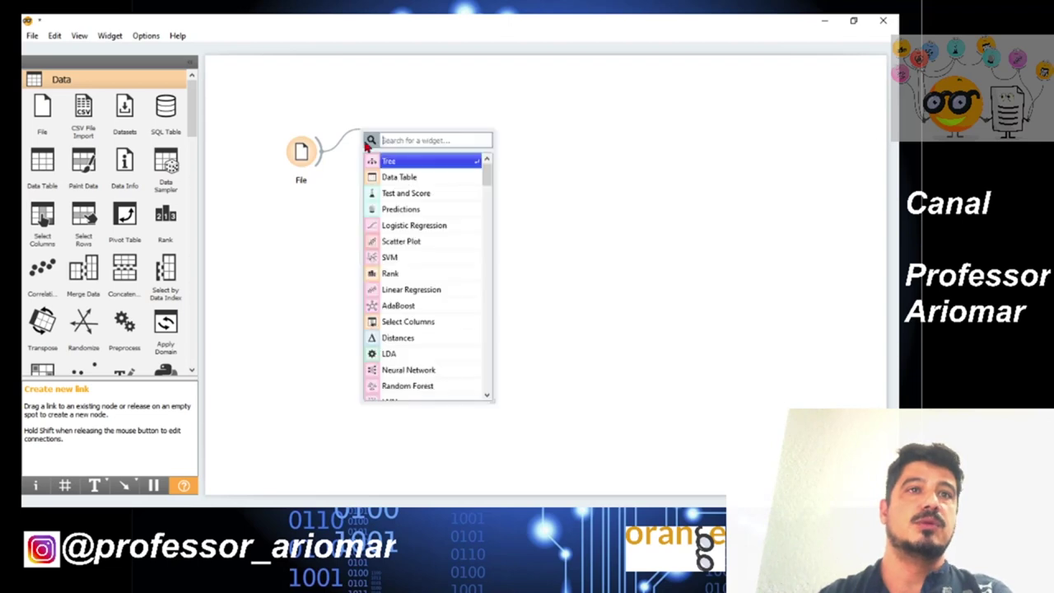
pyautogui.click(399, 176)
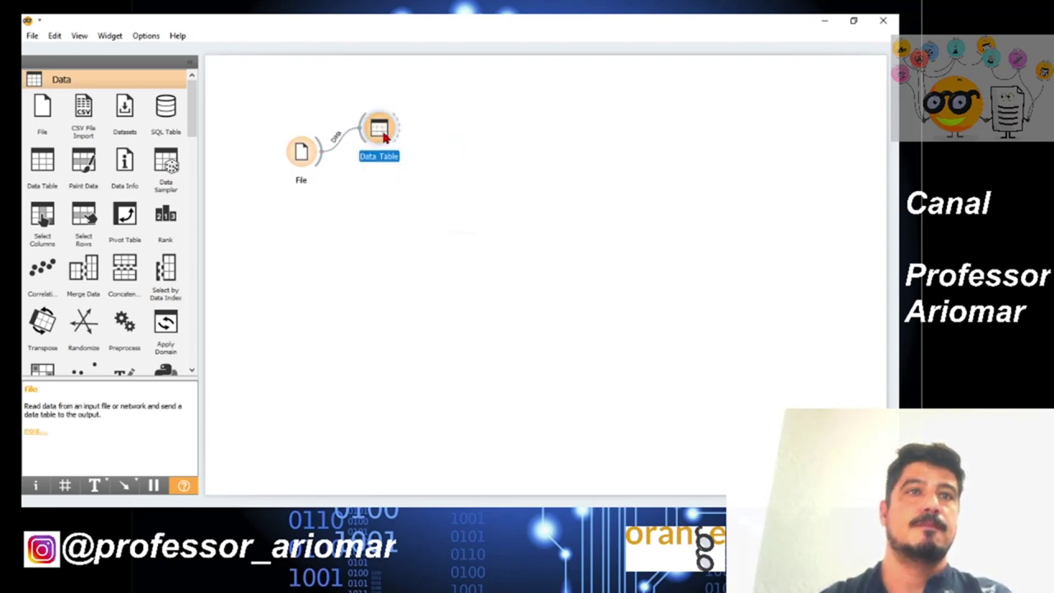
# Examine the rows and nutrient columns in the Data Table, widening its window to show every column, and close it
pyautogui.doubleClick(381, 134)
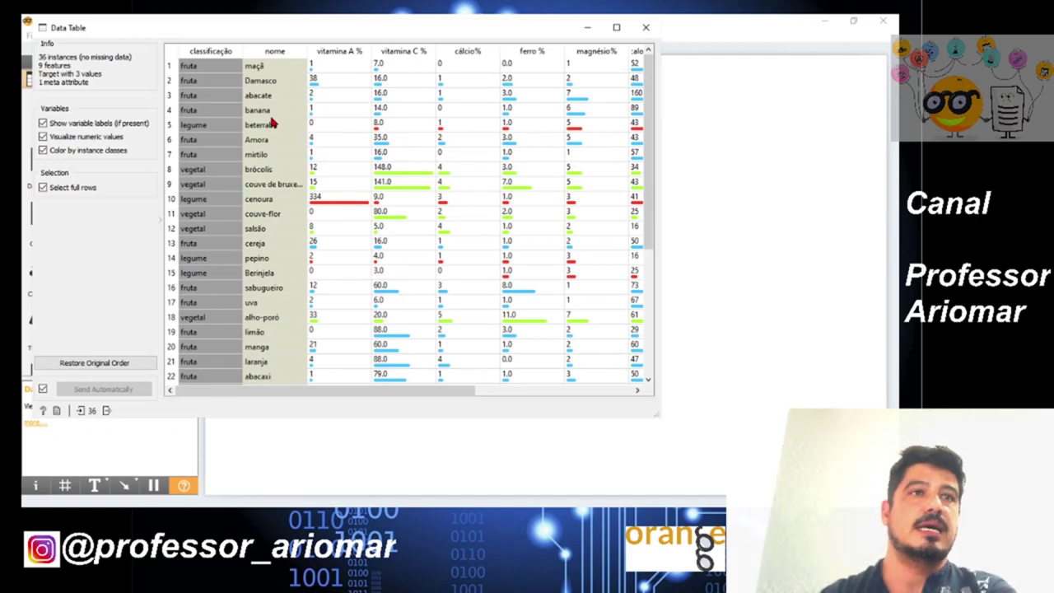
pyautogui.scroll(-5, 272, 164)
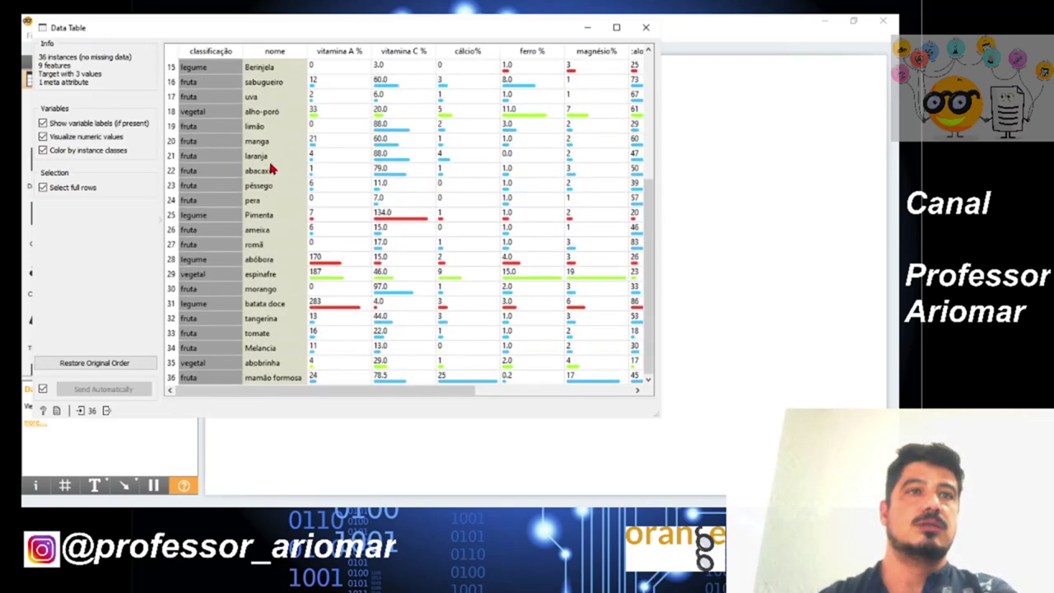
pyautogui.scroll(5, 275, 172)
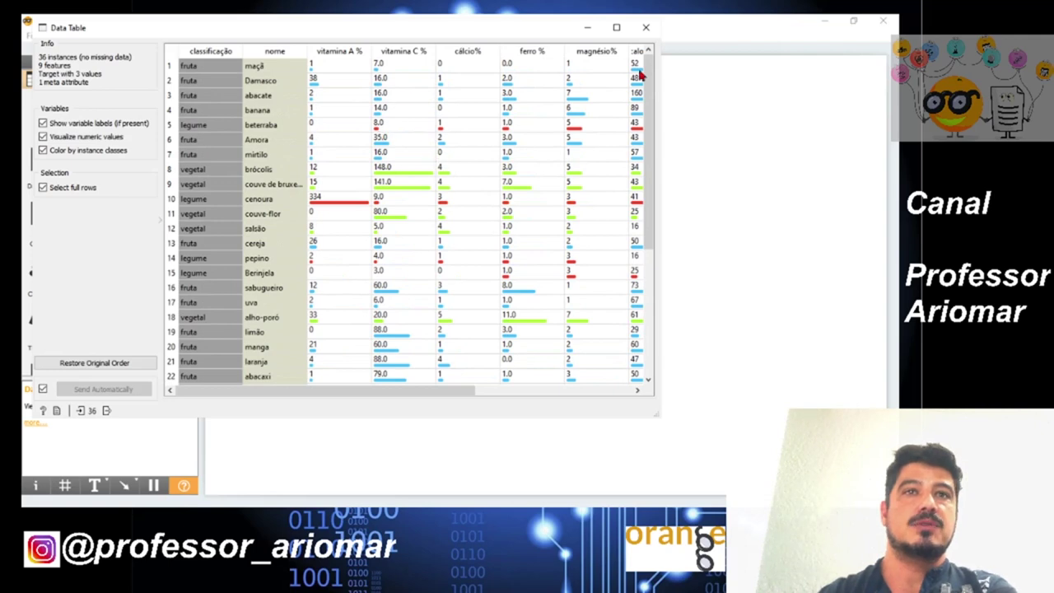
pyautogui.moveTo(662, 105); pyautogui.dragTo(896, 109)
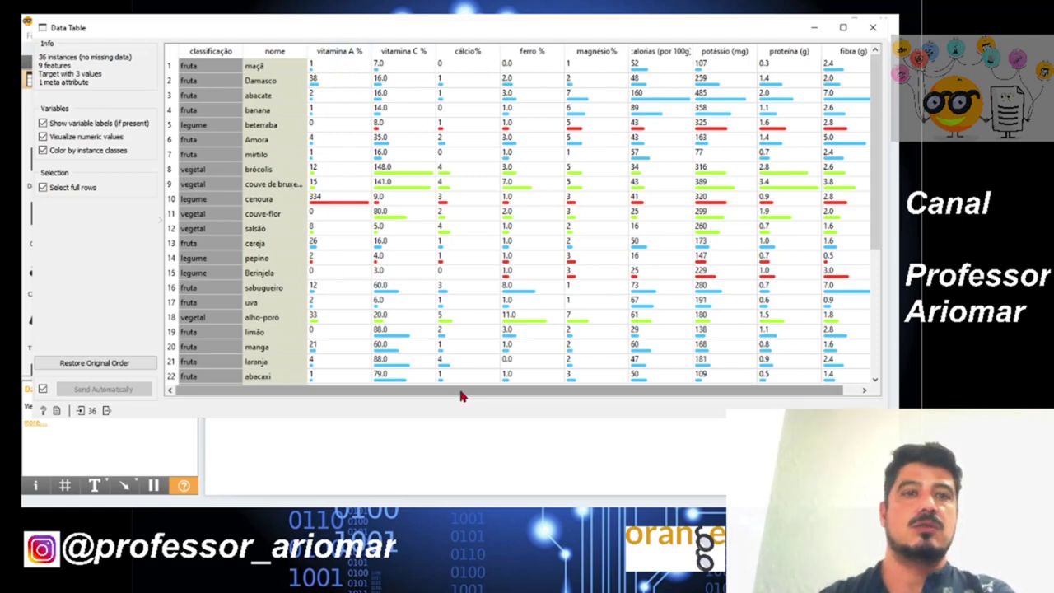
pyautogui.moveTo(461, 395); pyautogui.dragTo(570, 397)
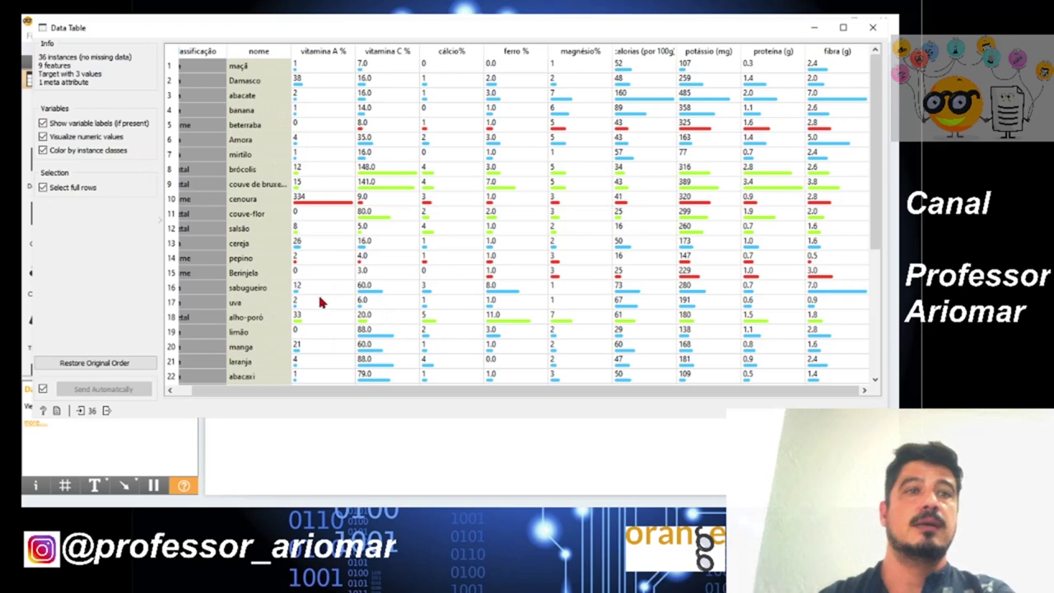
pyautogui.moveTo(377, 391); pyautogui.dragTo(300, 392)
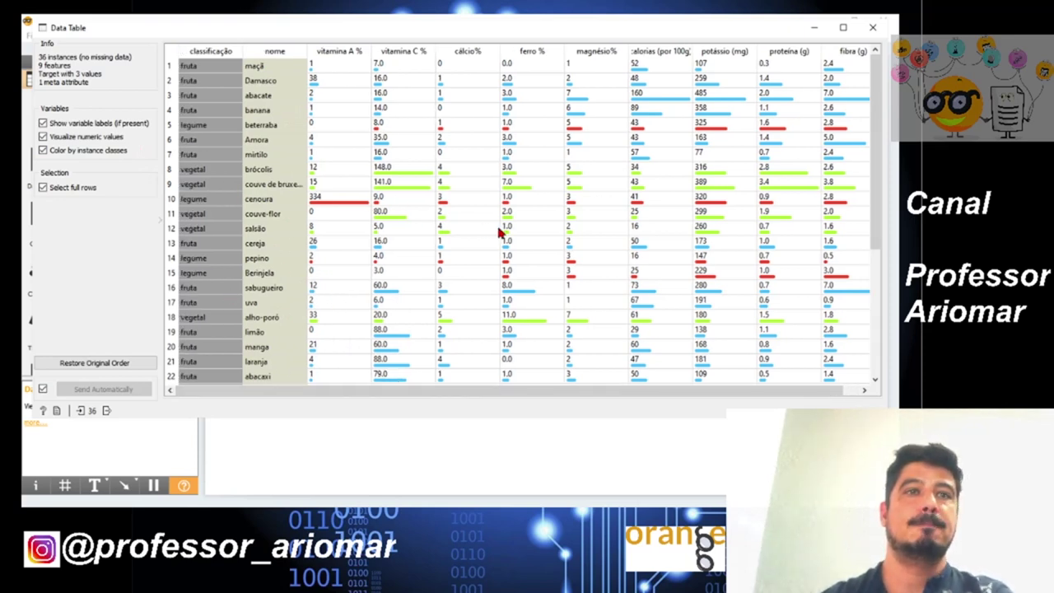
pyautogui.click(872, 28)
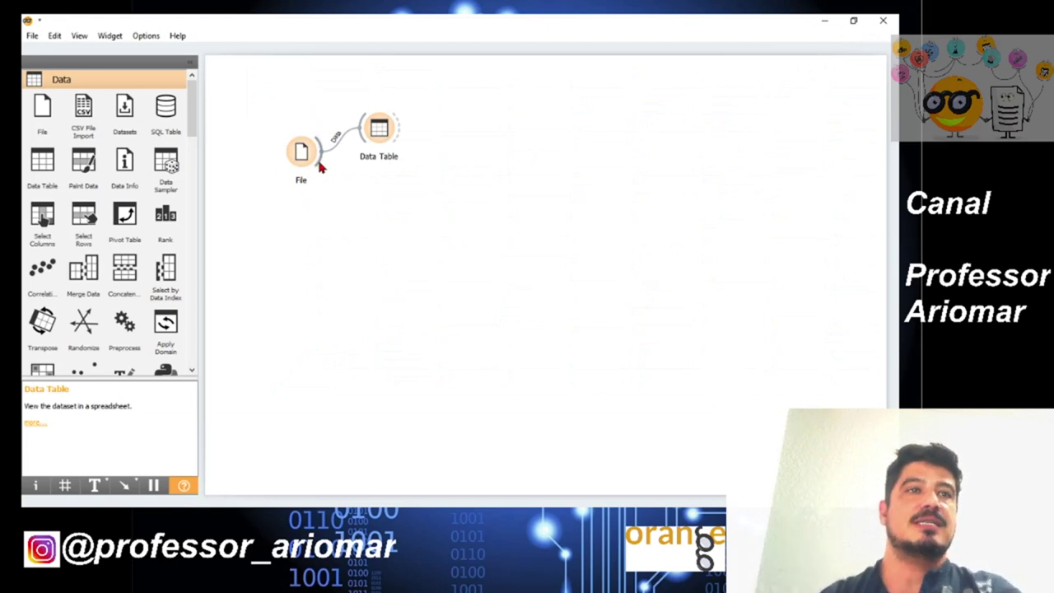
# Add a Tree model linked to the File widget and set its minimum number of instances in leaves to 4
pyautogui.moveTo(321, 167); pyautogui.dragTo(357, 207)
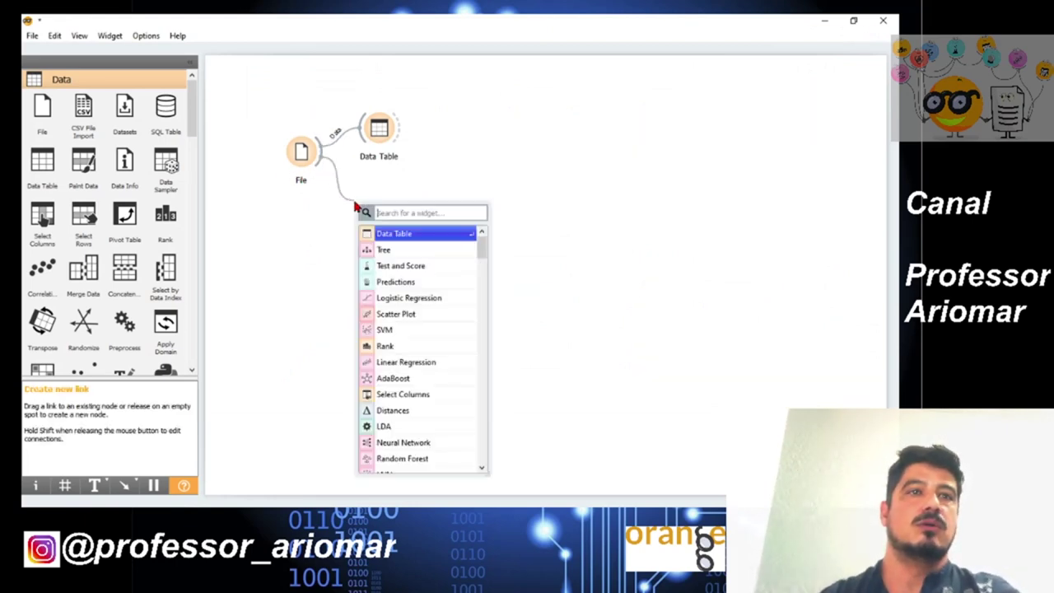
pyautogui.click(403, 256)
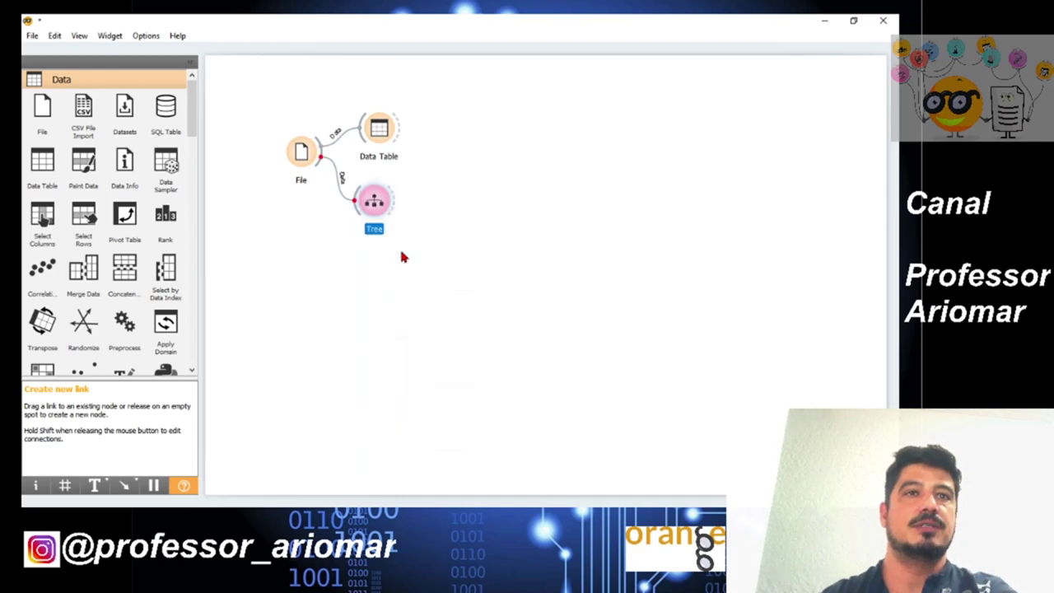
pyautogui.doubleClick(374, 203)
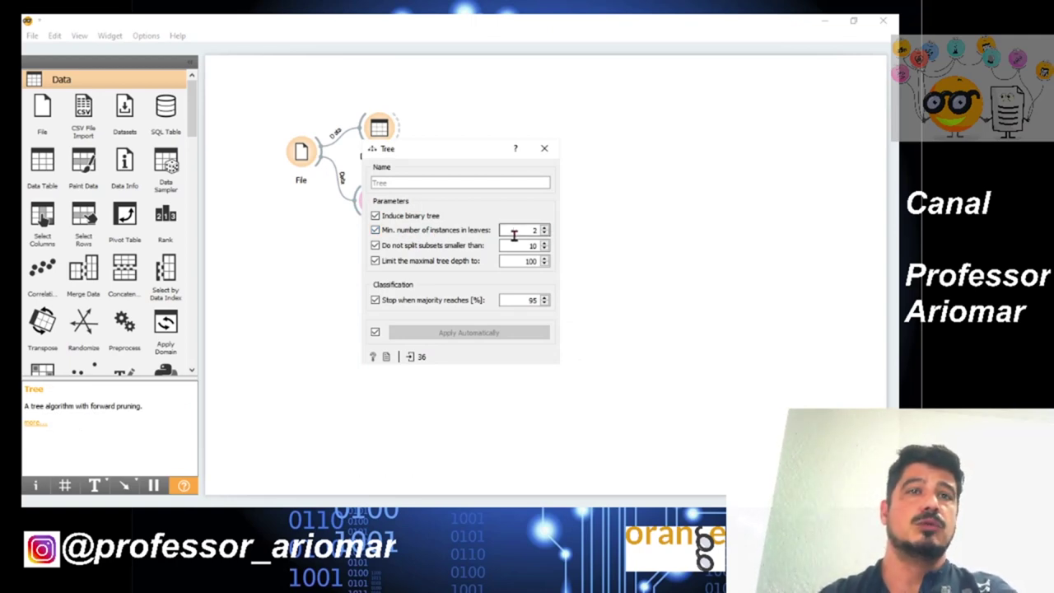
pyautogui.click(544, 233)
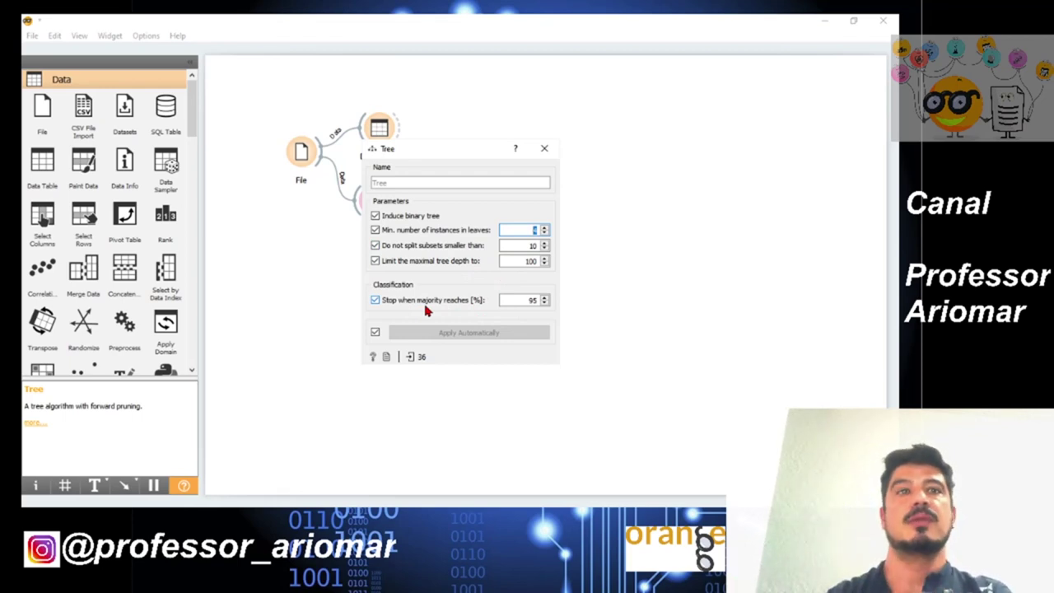
pyautogui.click(544, 148)
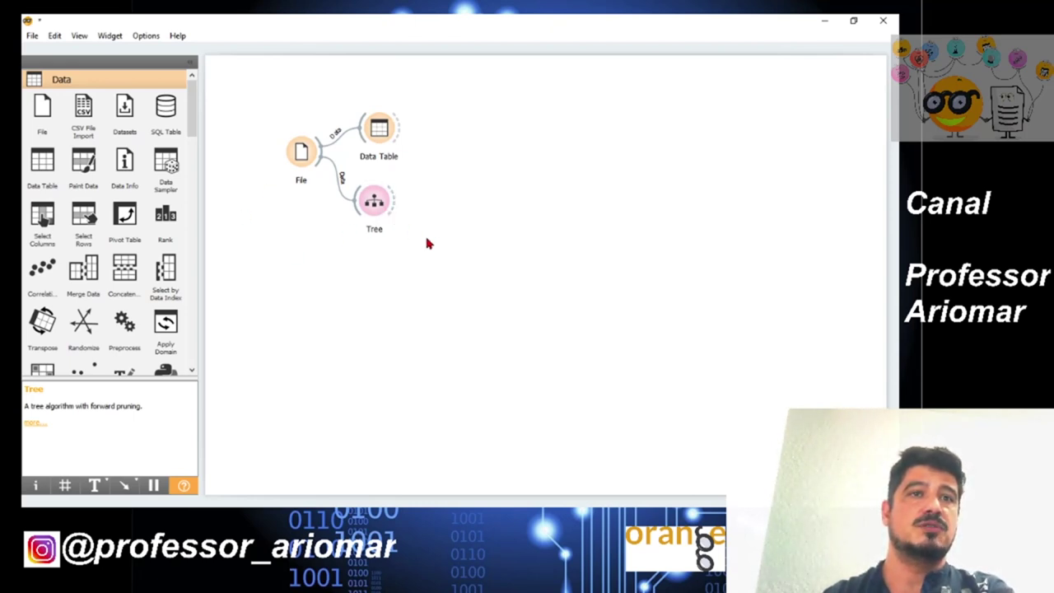
# Add a Tree Viewer fed by the Tree model and open it to display the decision tree
pyautogui.moveTo(193, 123); pyautogui.dragTo(184, 203)
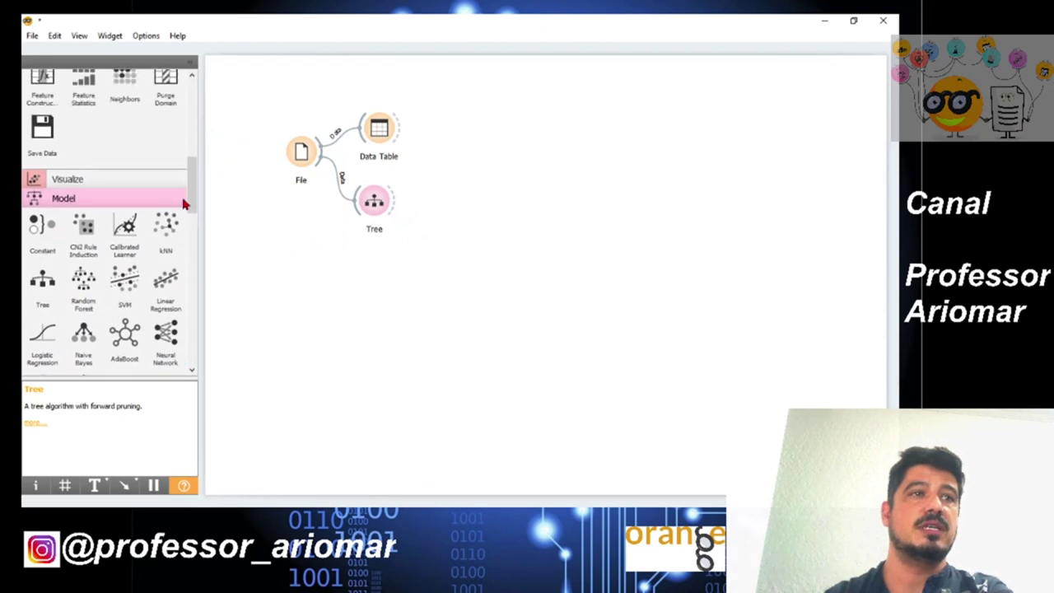
pyautogui.click(139, 181)
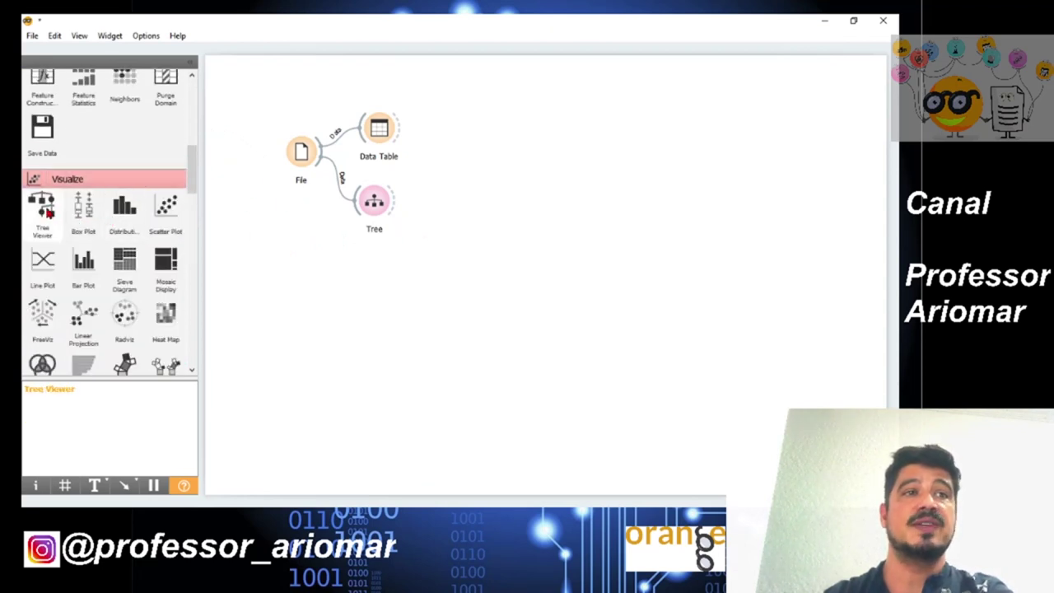
pyautogui.moveTo(45, 220); pyautogui.dragTo(419, 230)
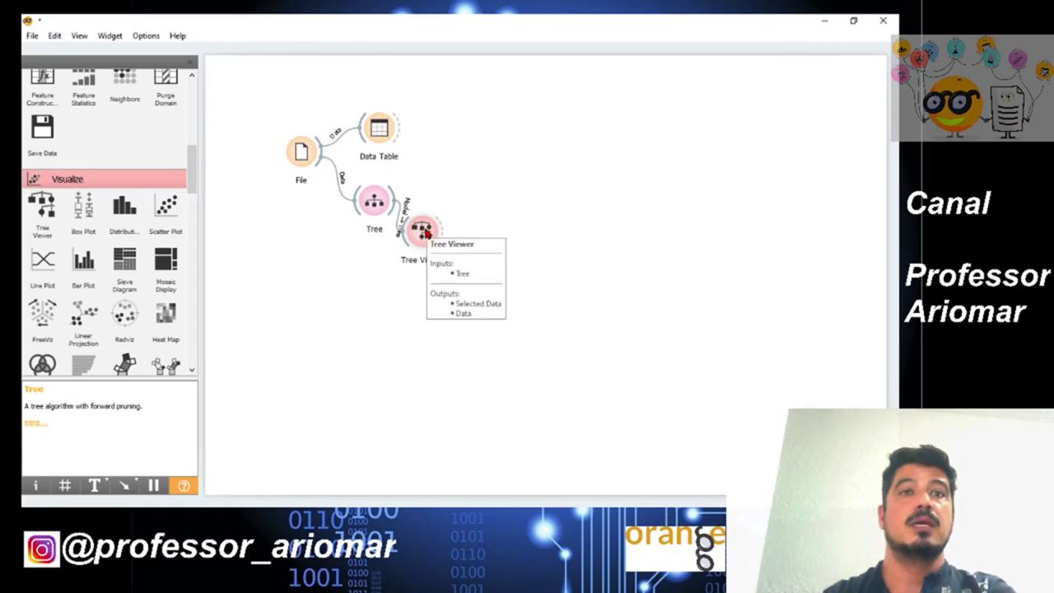
pyautogui.click(426, 233)
pyautogui.doubleClick(425, 233)
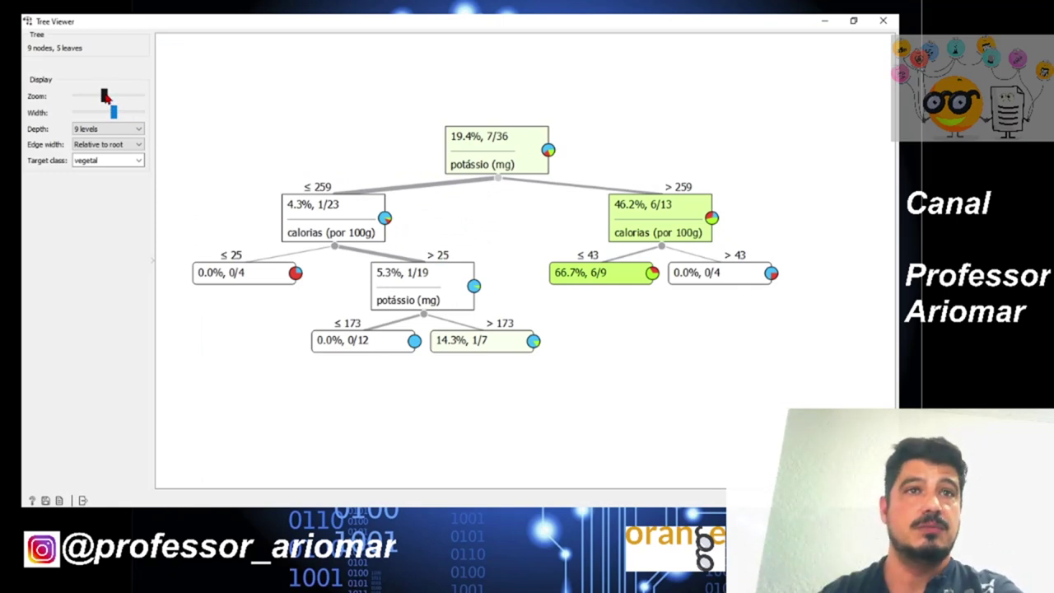
# Set the Tree Viewer's width to its maximum and the edge width to Fixed
pyautogui.moveTo(105, 97); pyautogui.dragTo(163, 139)
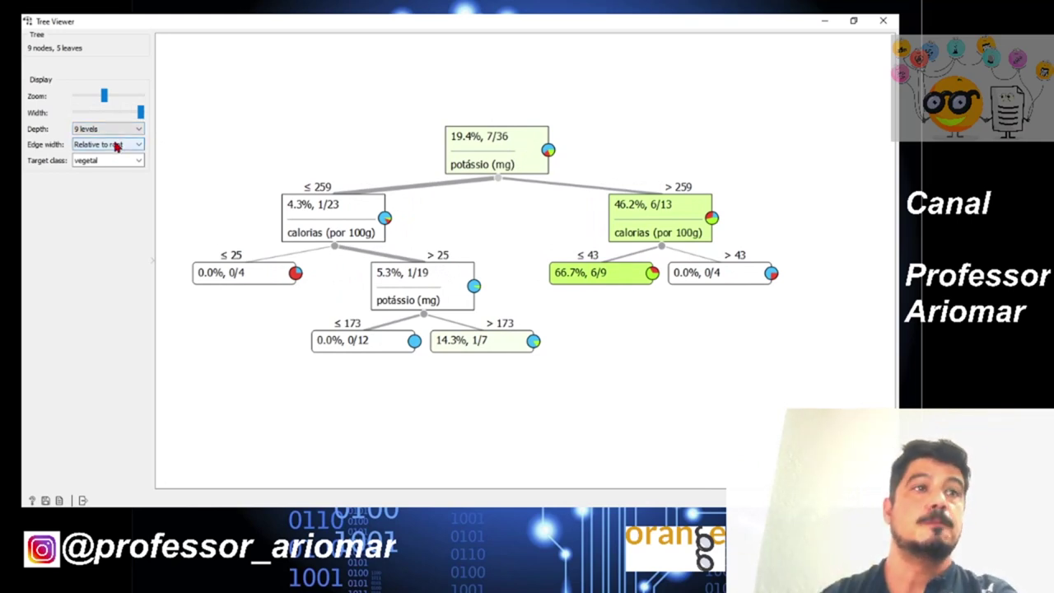
pyautogui.click(112, 146)
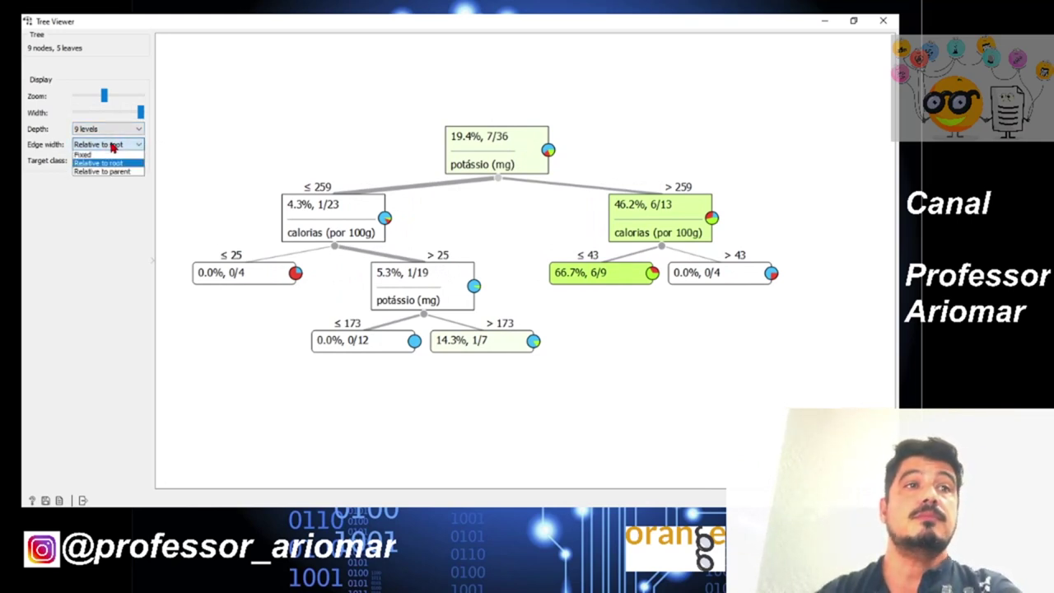
pyautogui.click(101, 155)
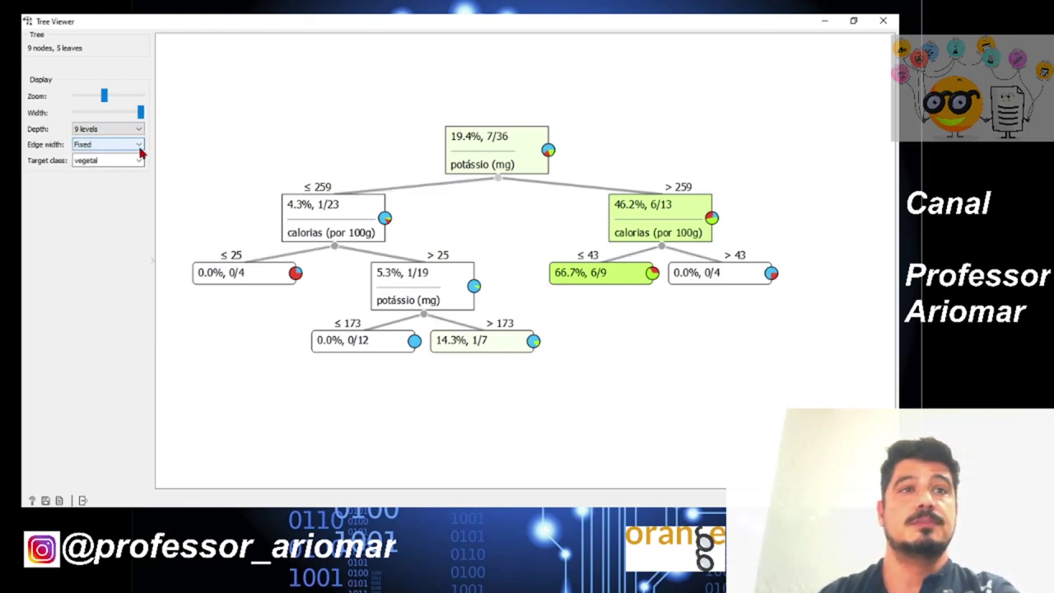
# Try the Relative to root and Relative to parent edge widths on the decision tree, and return the edge width to Fixed
pyautogui.click(138, 146)
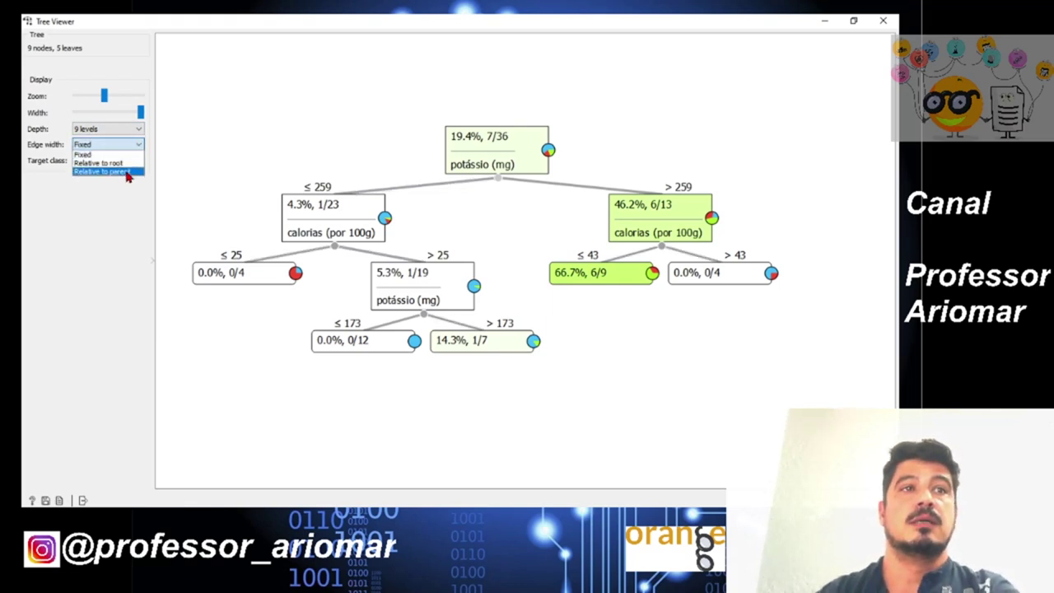
pyautogui.click(127, 164)
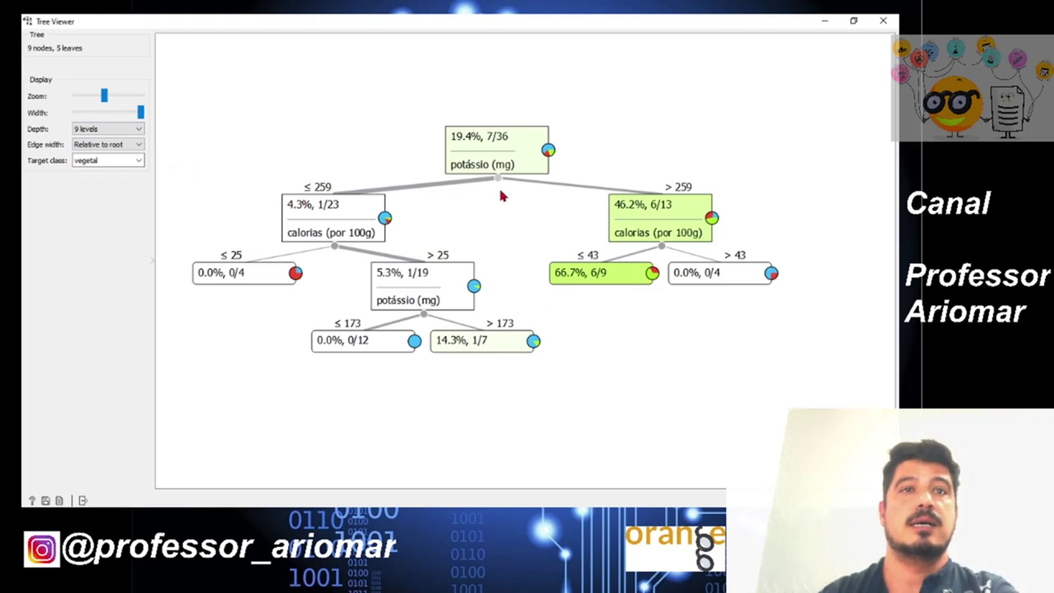
pyautogui.click(132, 145)
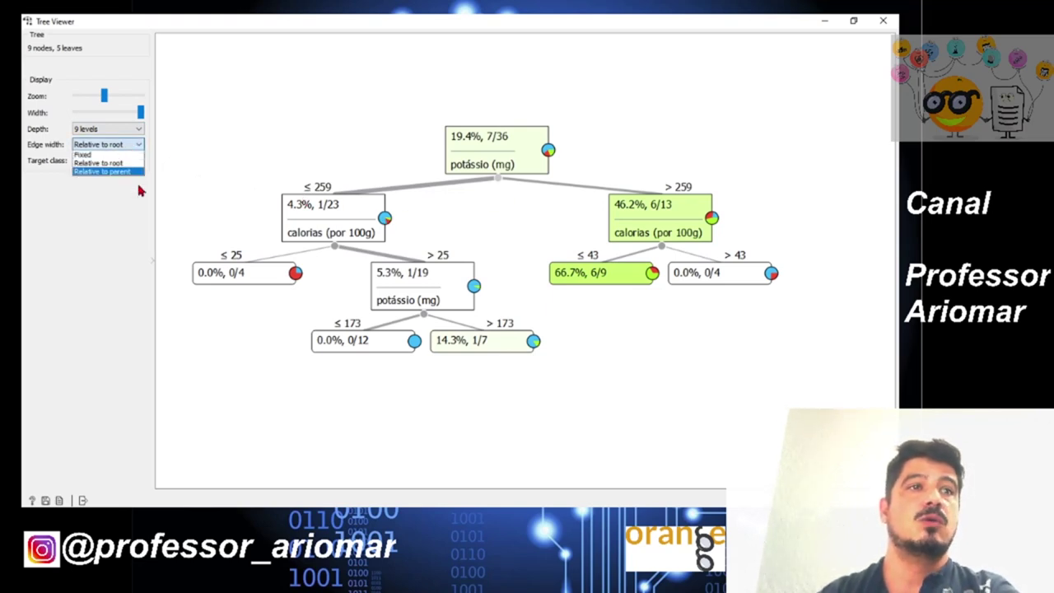
pyautogui.click(132, 174)
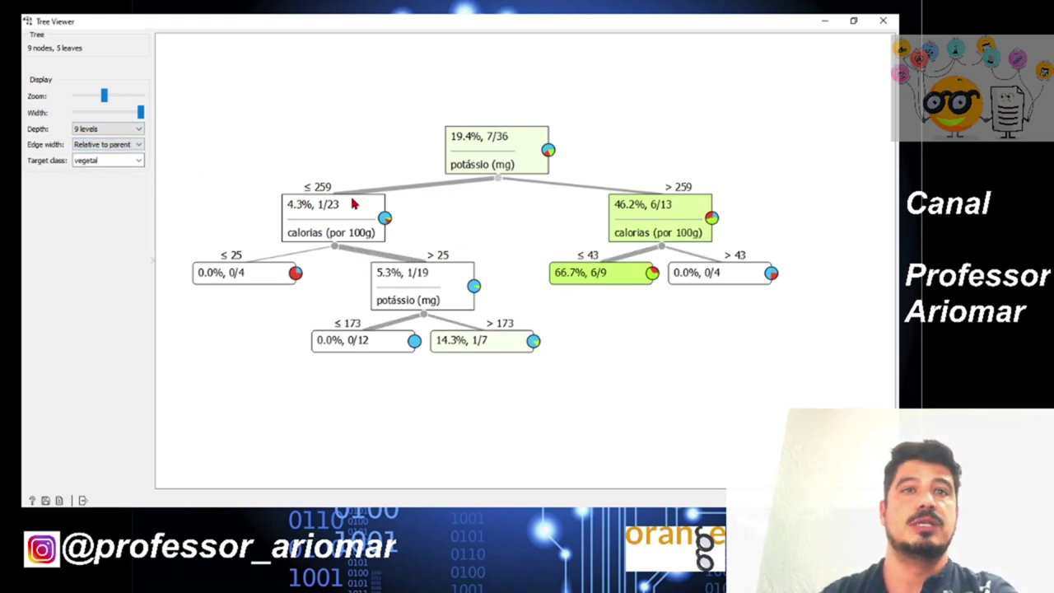
pyautogui.click(134, 146)
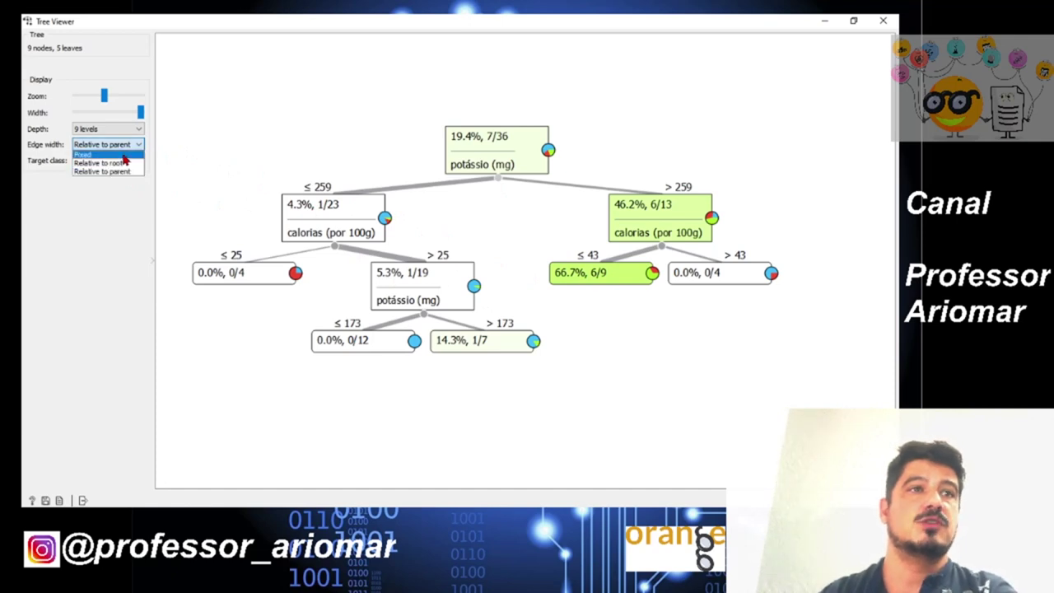
pyautogui.click(123, 157)
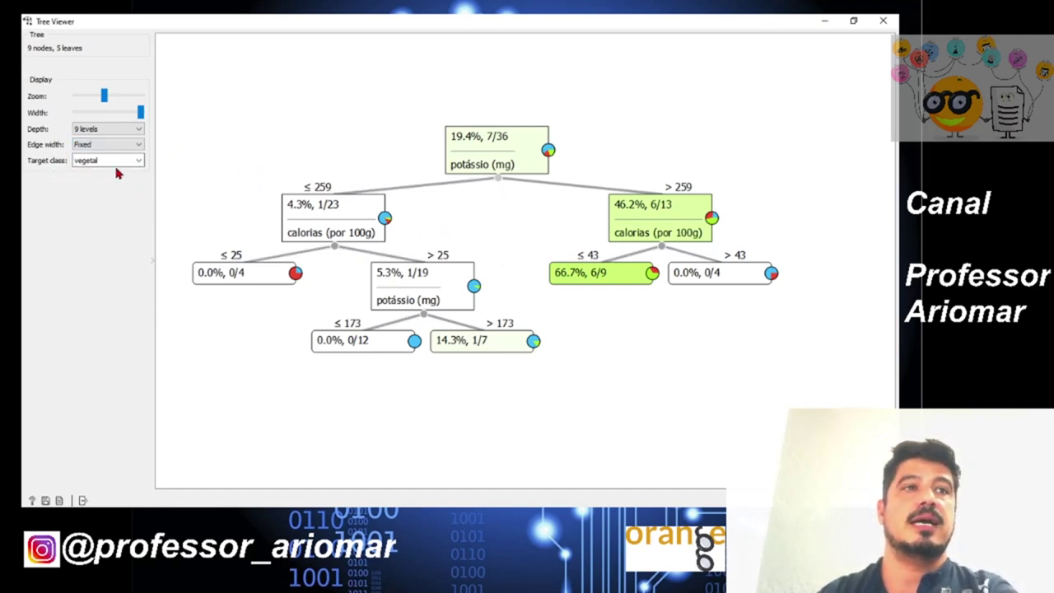
# View the decision tree with target class None, legume and finally fruta, and close the Tree Viewer
pyautogui.click(105, 162)
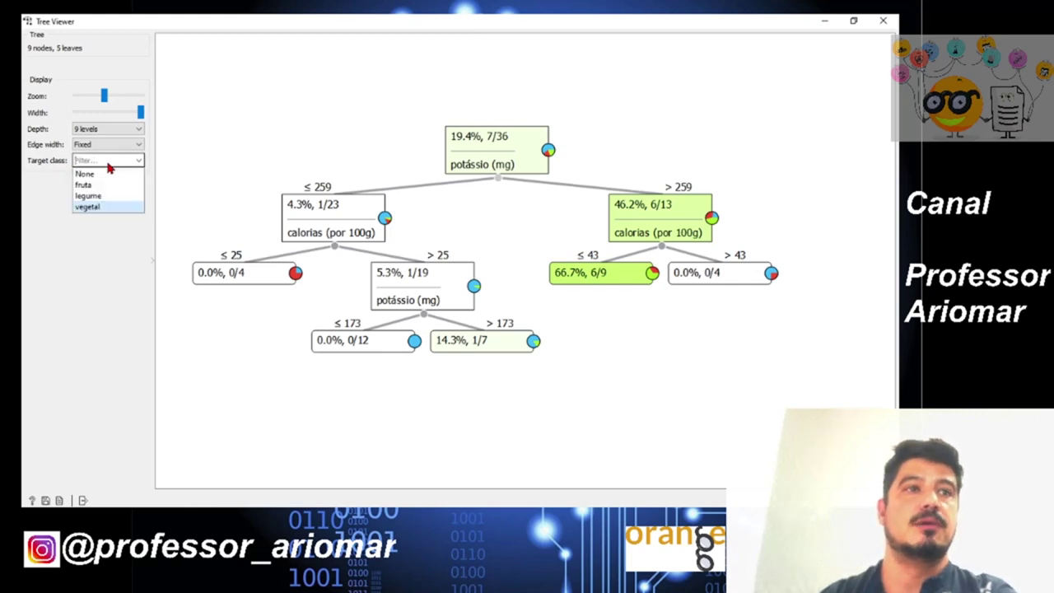
pyautogui.click(104, 176)
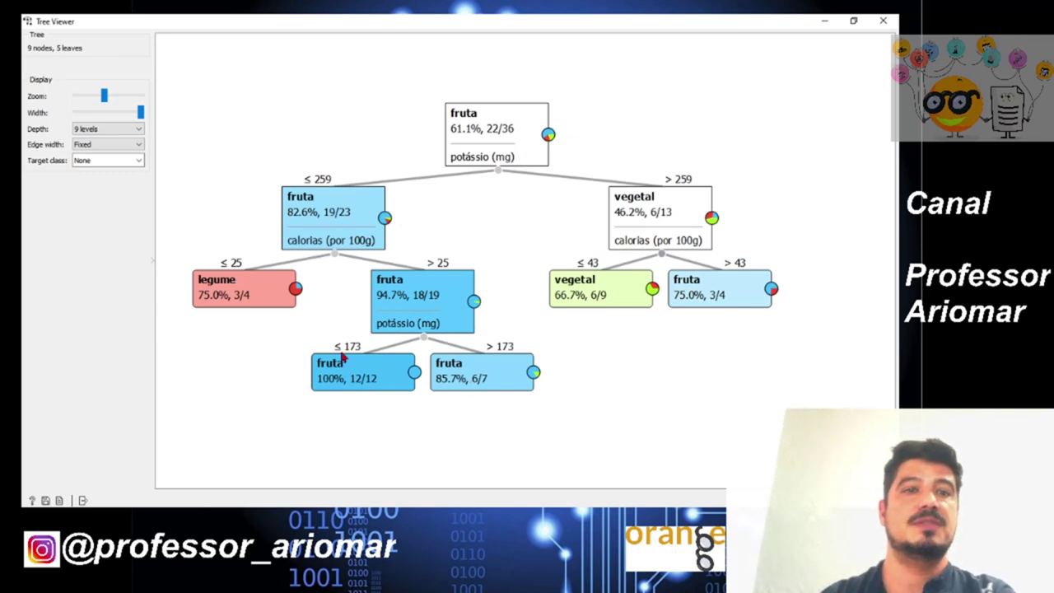
pyautogui.click(133, 162)
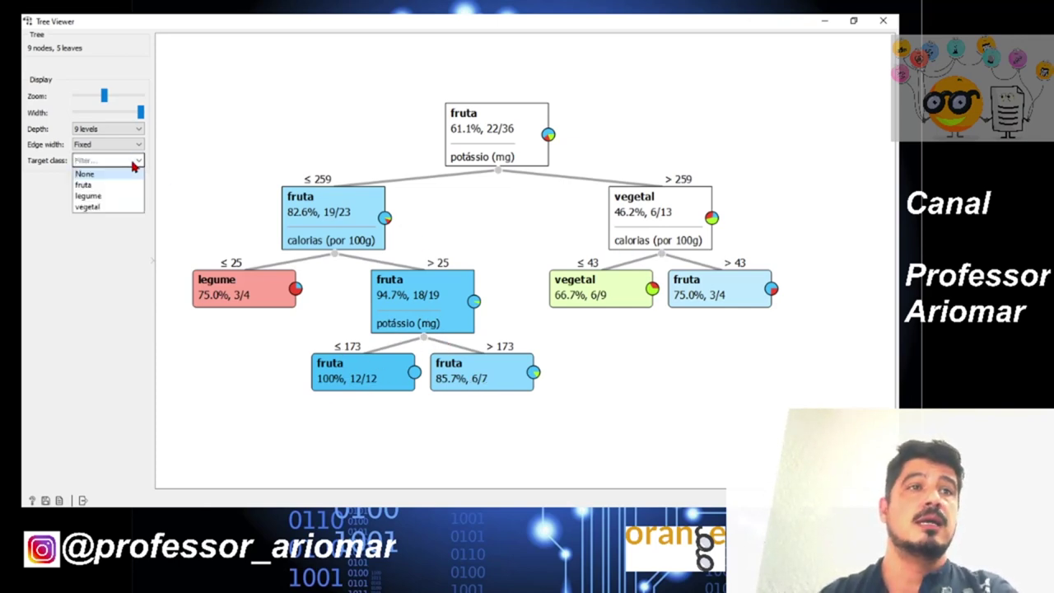
pyautogui.click(115, 202)
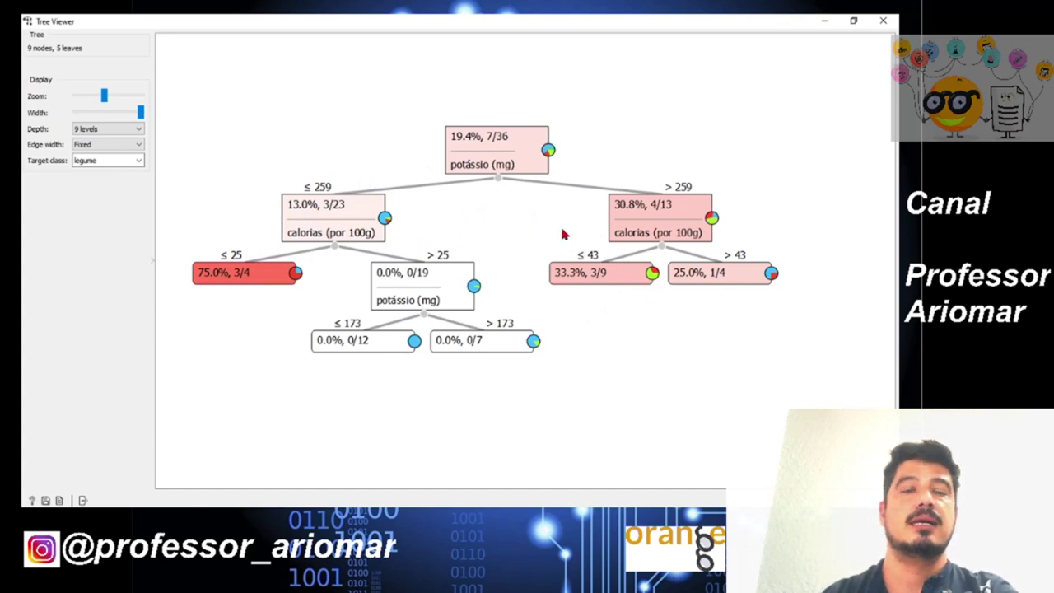
pyautogui.click(142, 162)
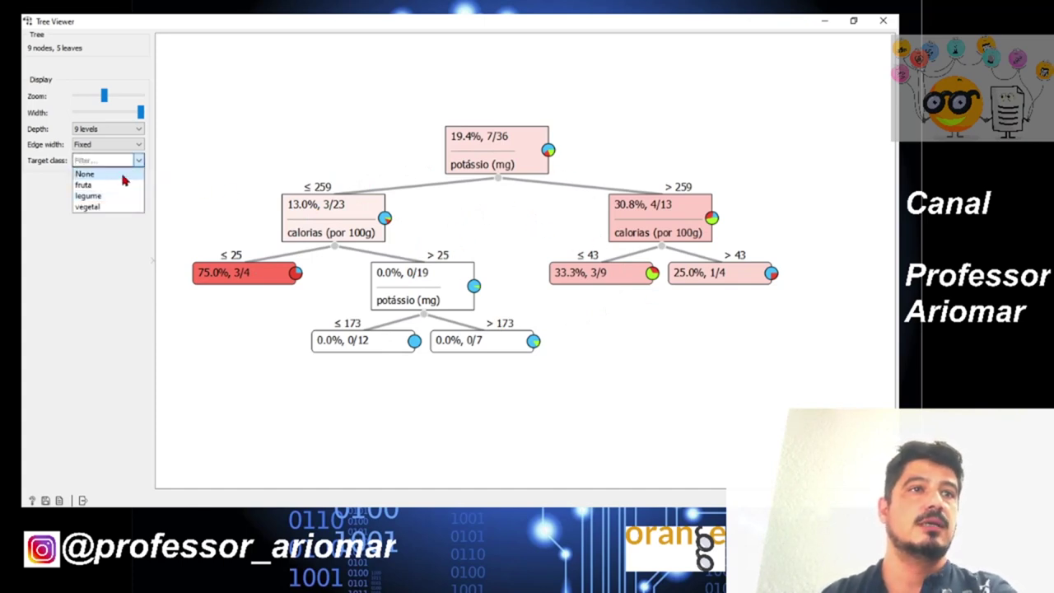
pyautogui.click(85, 184)
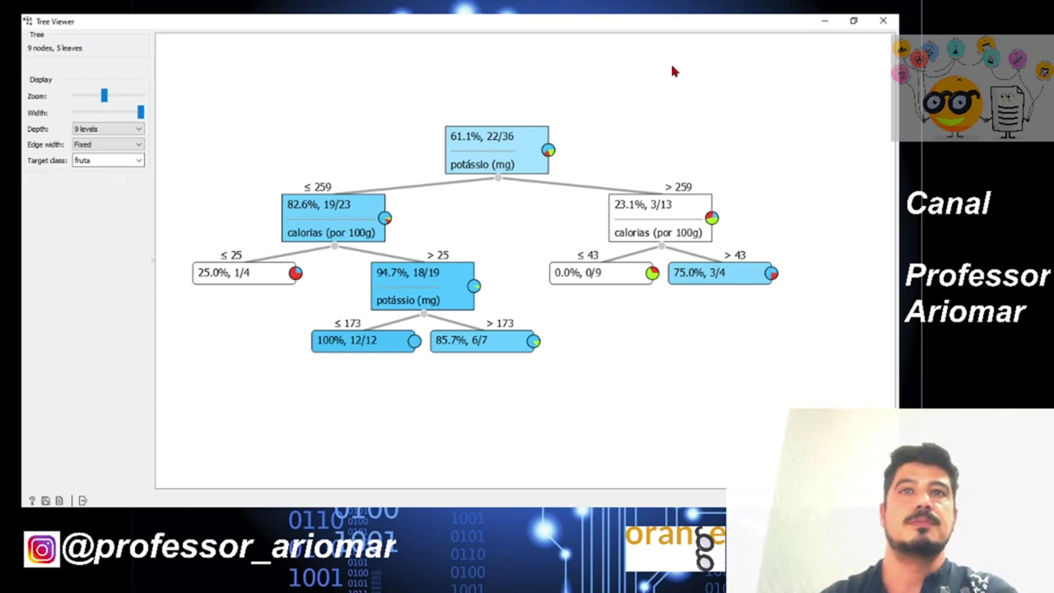
pyautogui.click(883, 22)
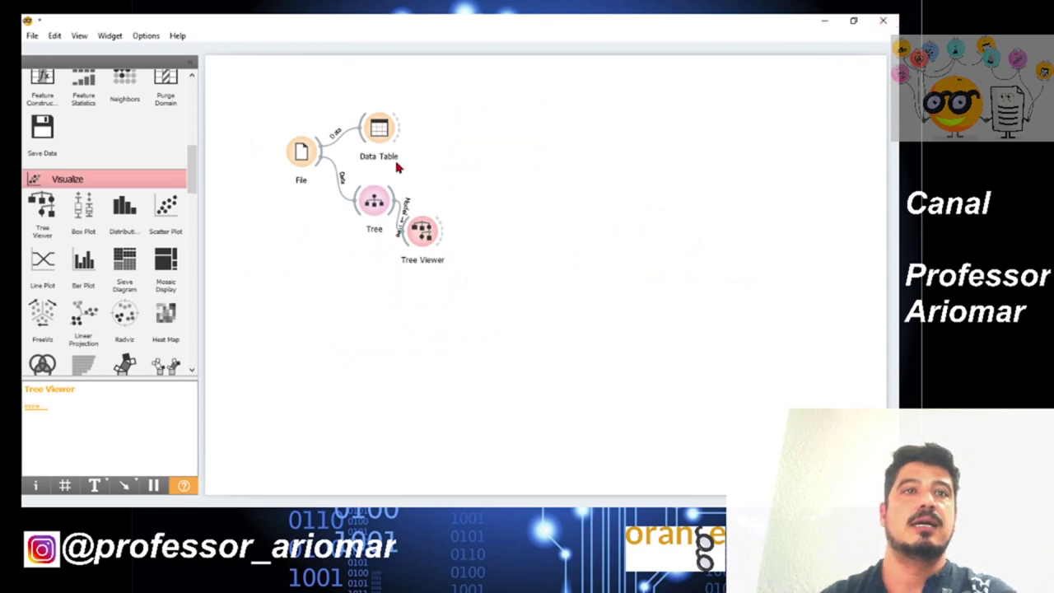
# Move the Tree Viewer away from the Tree widget and add a Test and Score widget fed by both Tree and File
pyautogui.moveTo(426, 240); pyautogui.dragTo(511, 262)
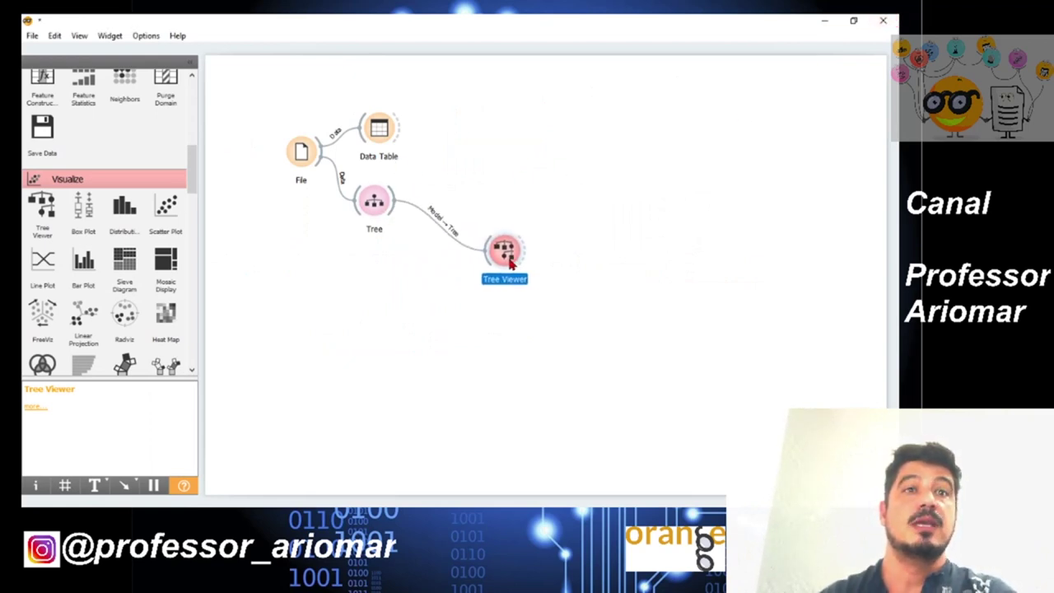
pyautogui.click(175, 178)
pyautogui.click(156, 198)
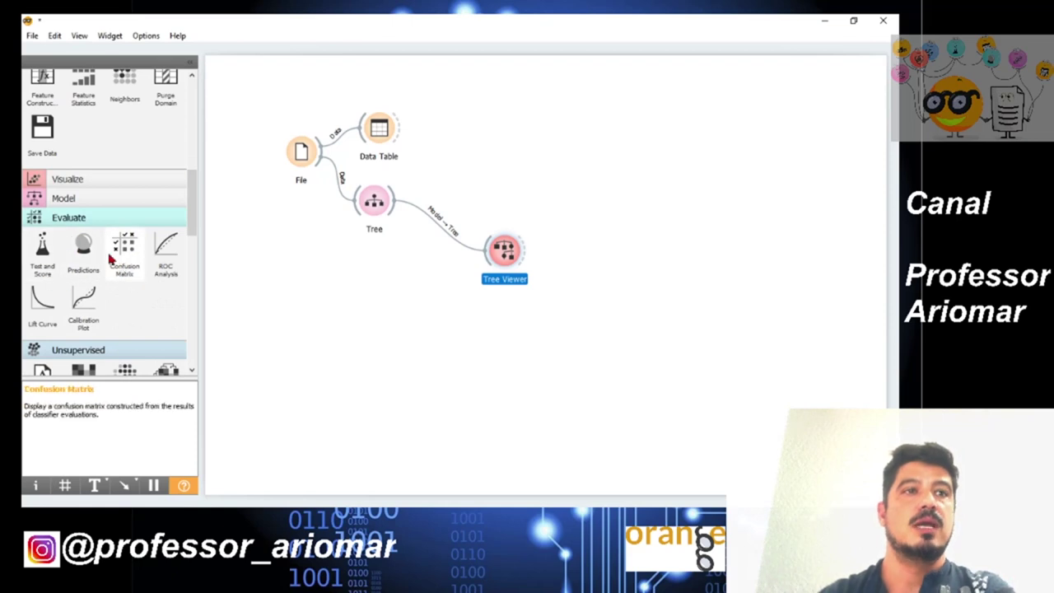
pyautogui.moveTo(43, 260); pyautogui.dragTo(493, 151)
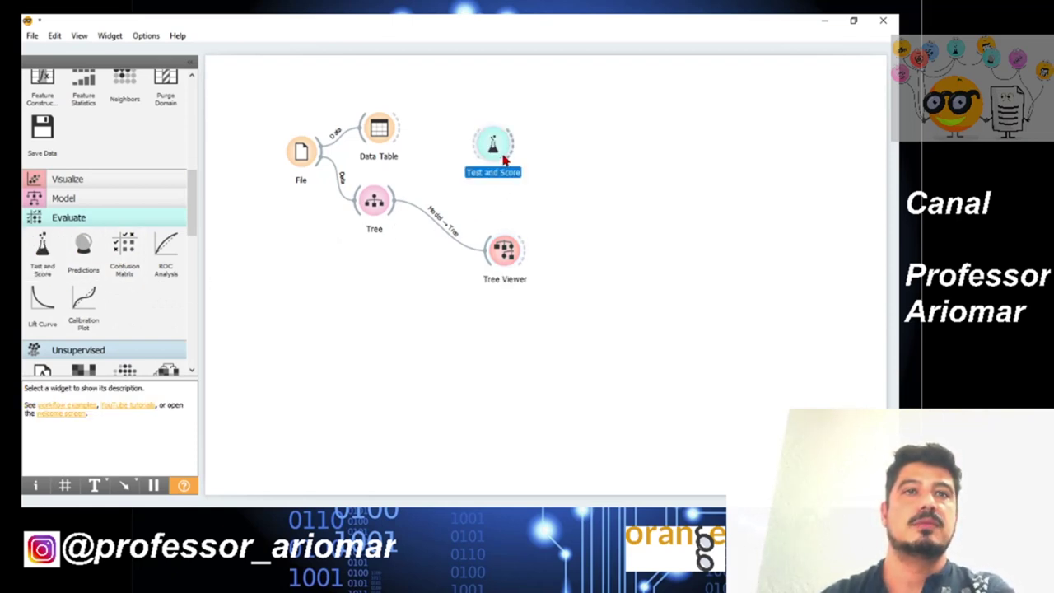
pyautogui.moveTo(393, 192); pyautogui.dragTo(483, 154)
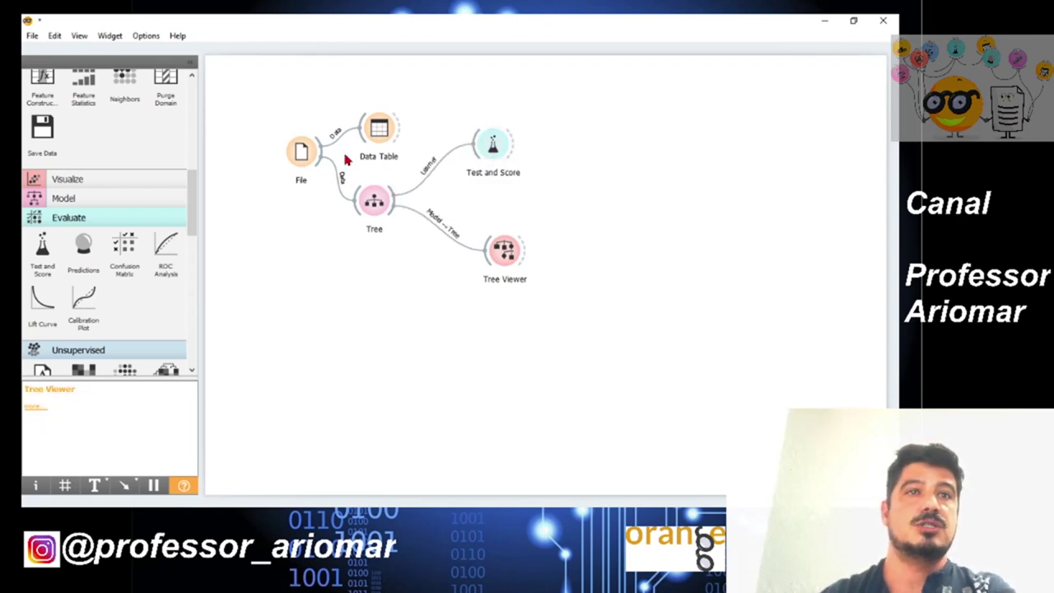
pyautogui.moveTo(322, 156); pyautogui.dragTo(479, 149)
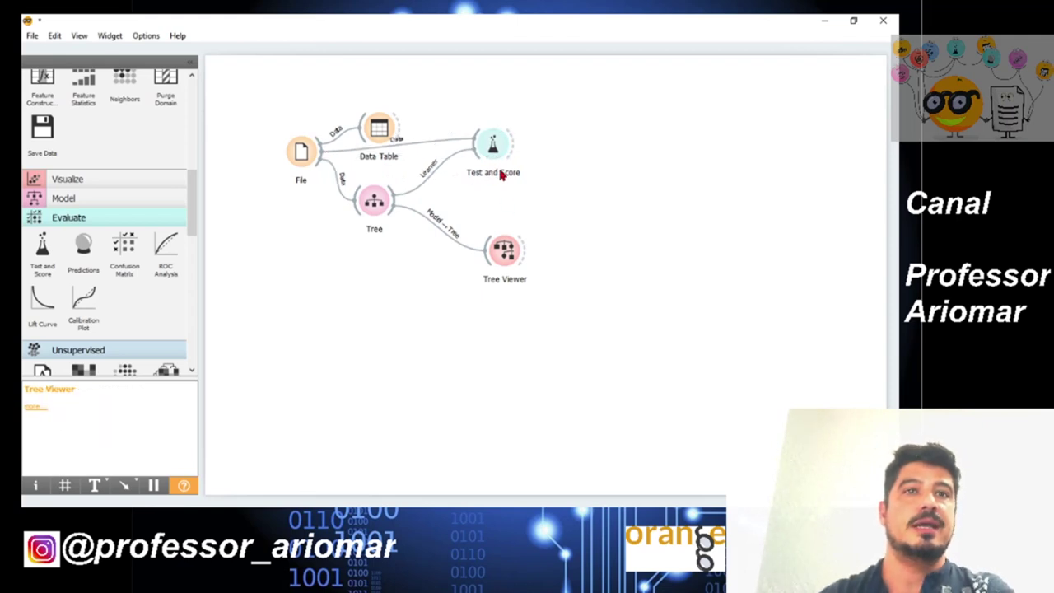
# Open Test and Score, compare the Tree's scores with 20, 10 and 5 cross-validation folds, restore 10 folds and close it
pyautogui.doubleClick(499, 143)
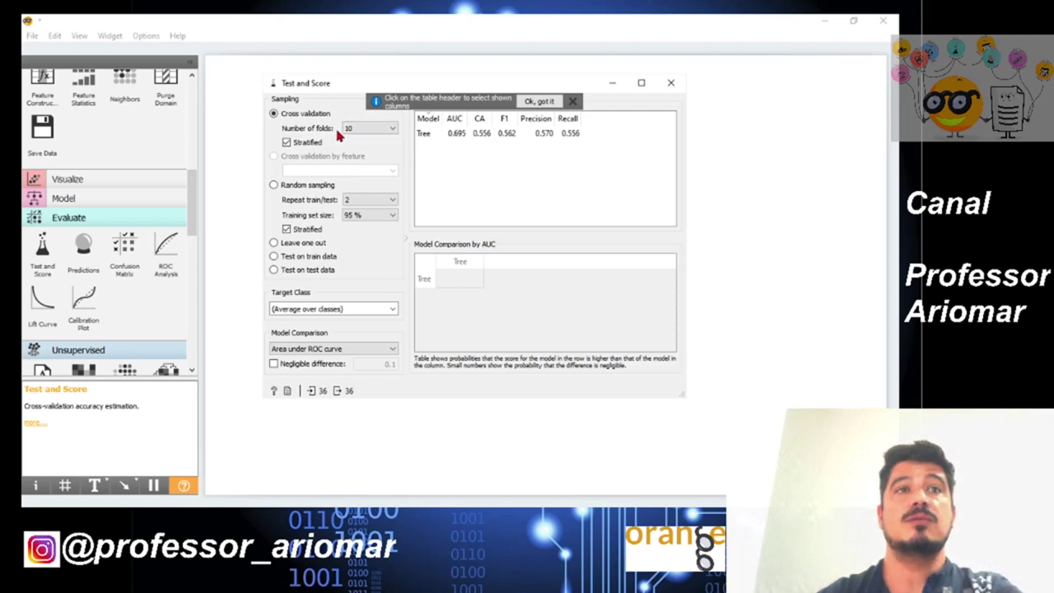
pyautogui.click(358, 132)
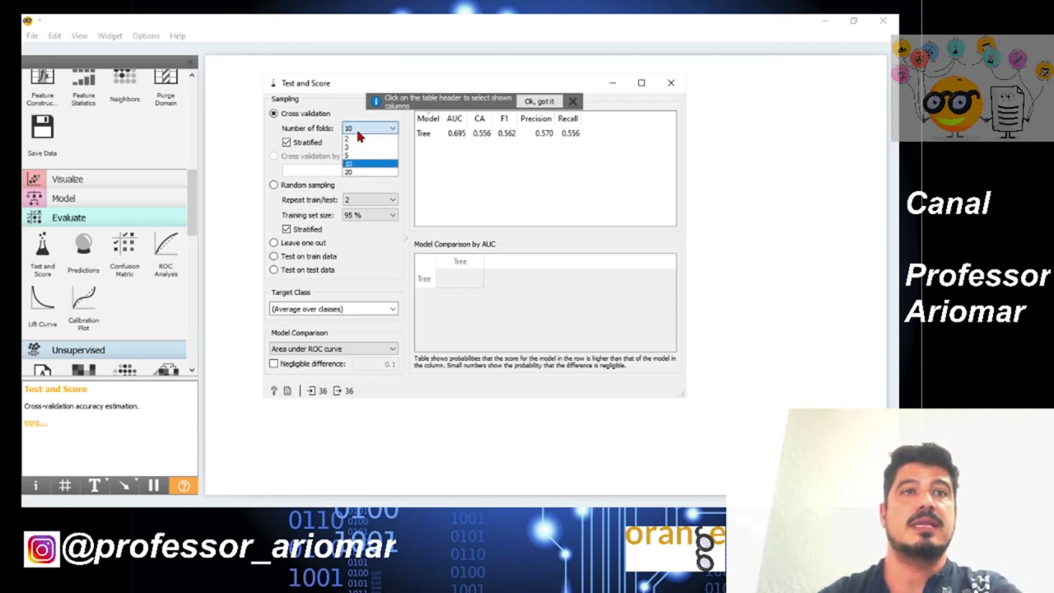
pyautogui.click(365, 173)
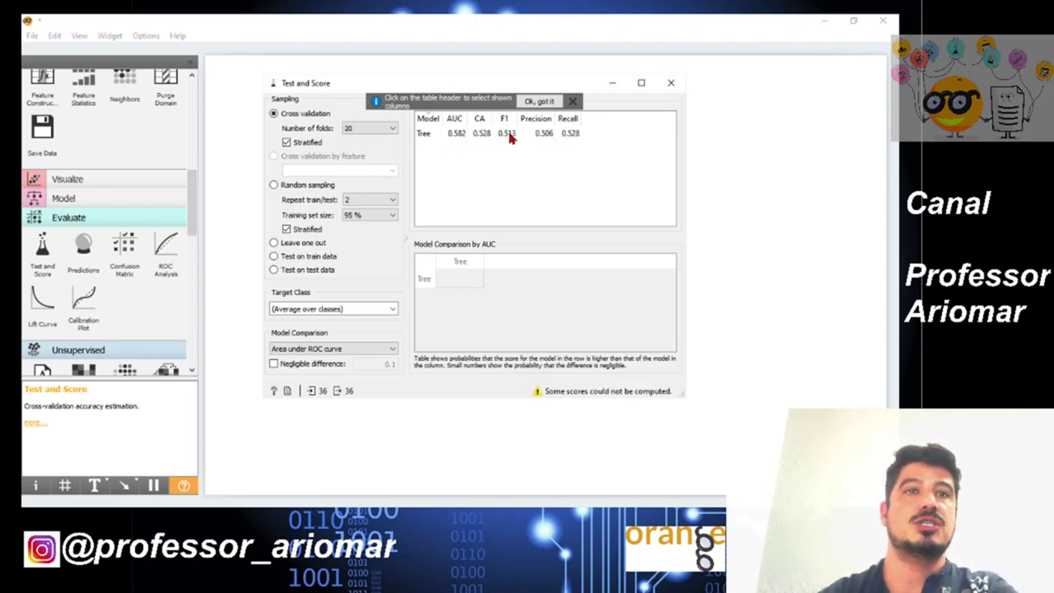
pyautogui.click(387, 129)
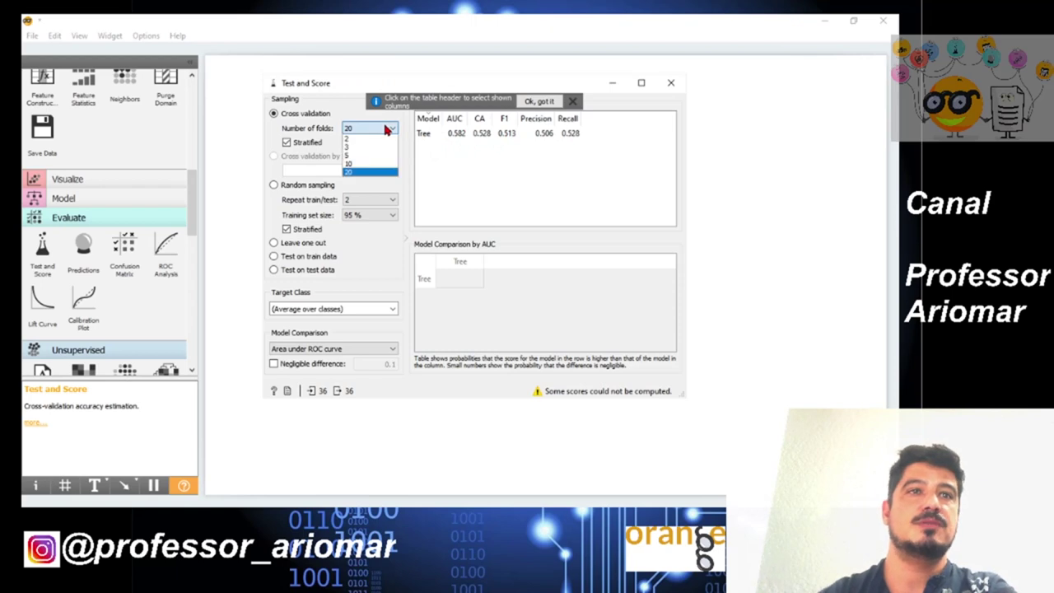
pyautogui.click(366, 165)
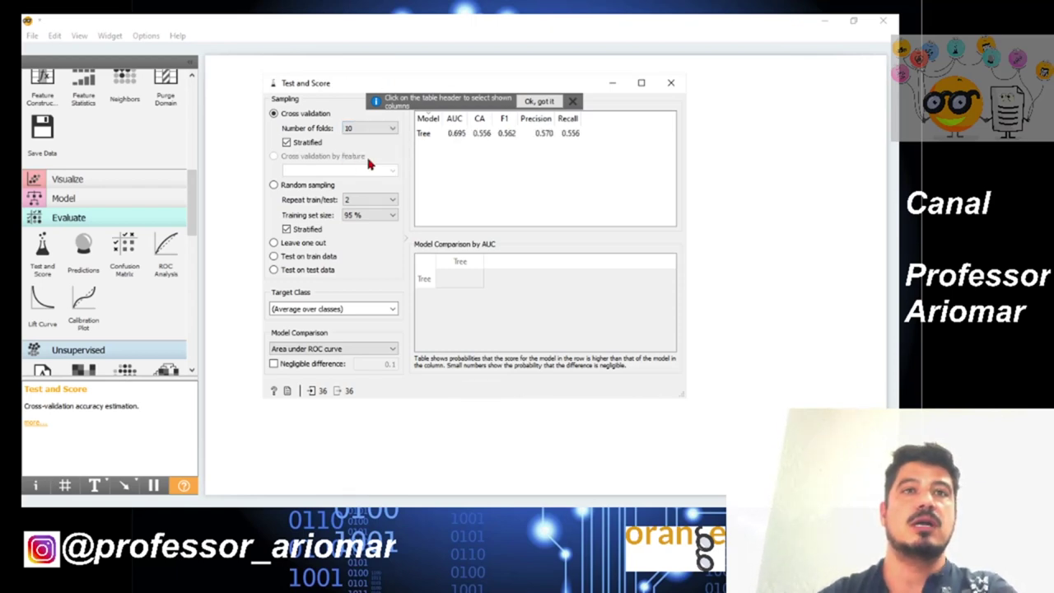
pyautogui.click(392, 129)
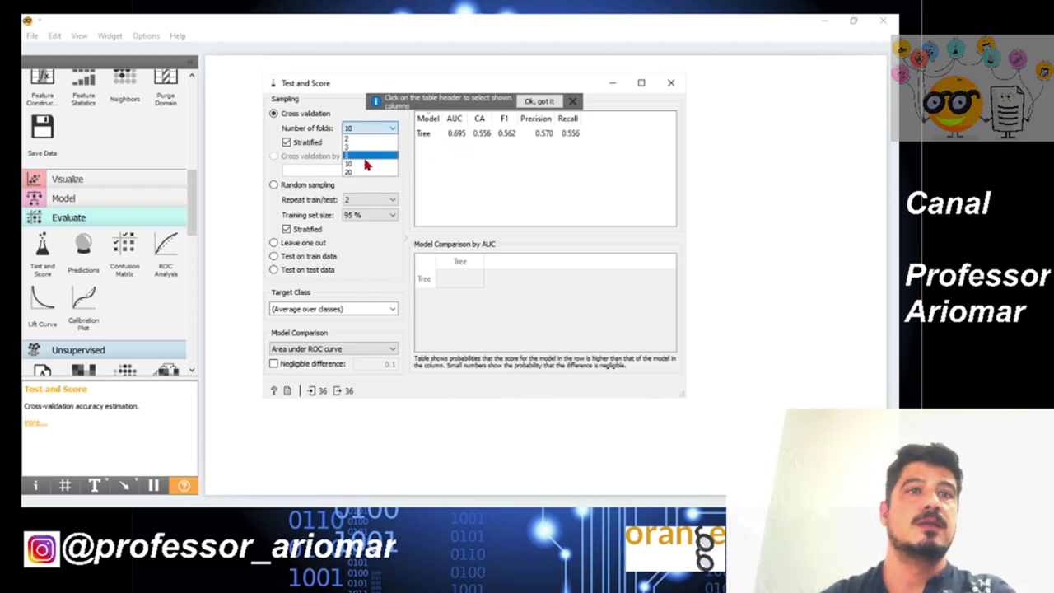
pyautogui.click(366, 164)
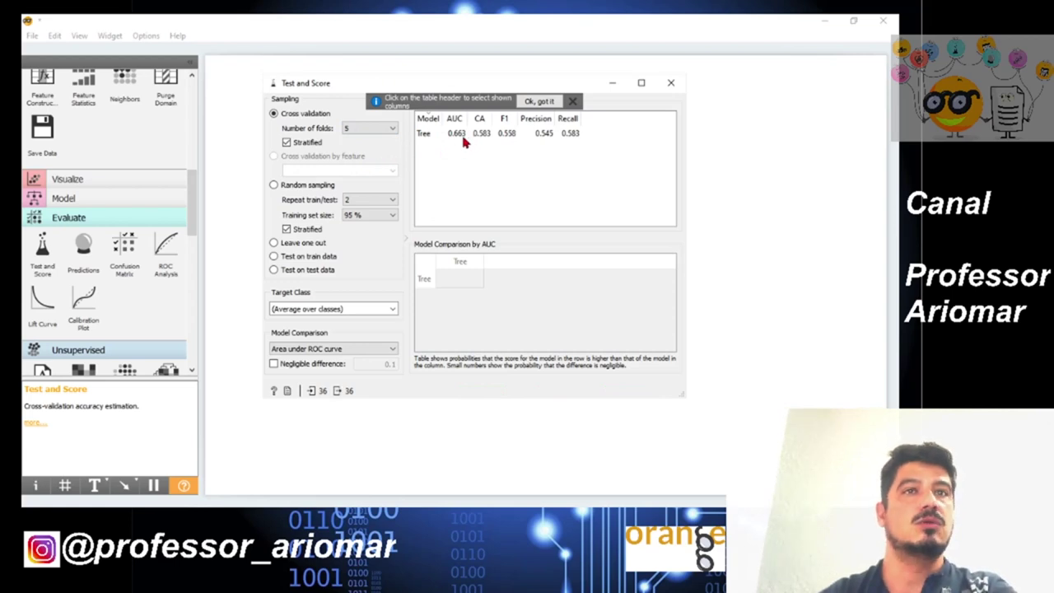
pyautogui.click(392, 129)
pyautogui.click(366, 165)
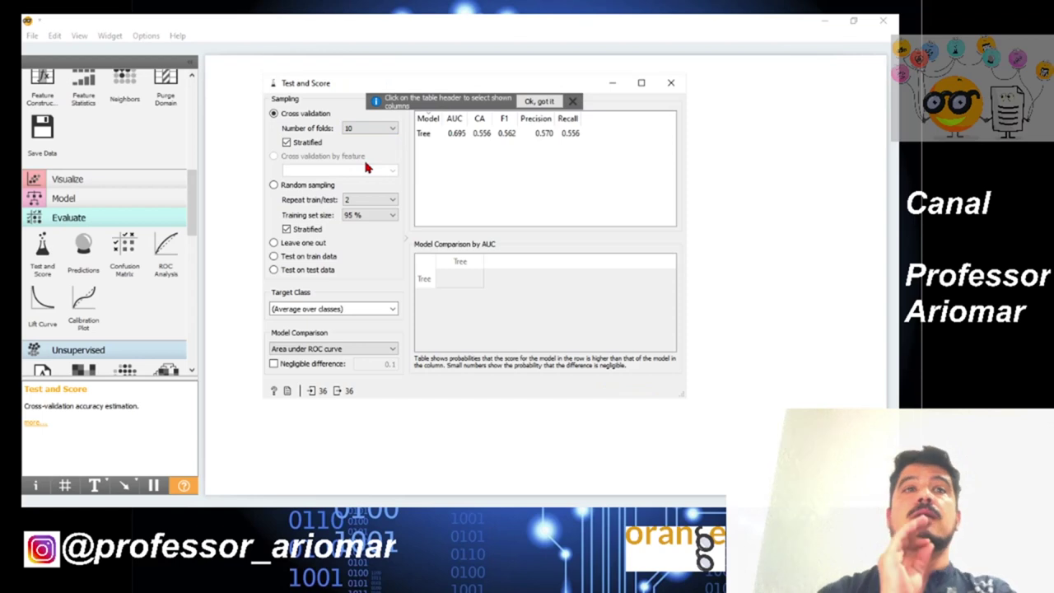
pyautogui.click(671, 82)
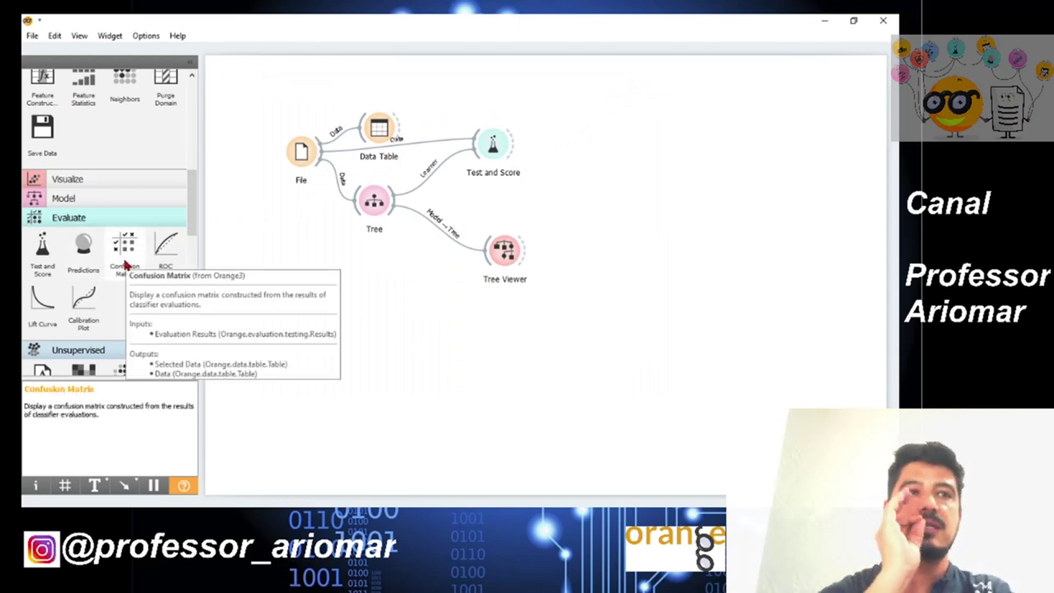
# Add a Confusion Matrix widget to the canvas beside Test and Score
pyautogui.moveTo(127, 254); pyautogui.dragTo(555, 110)
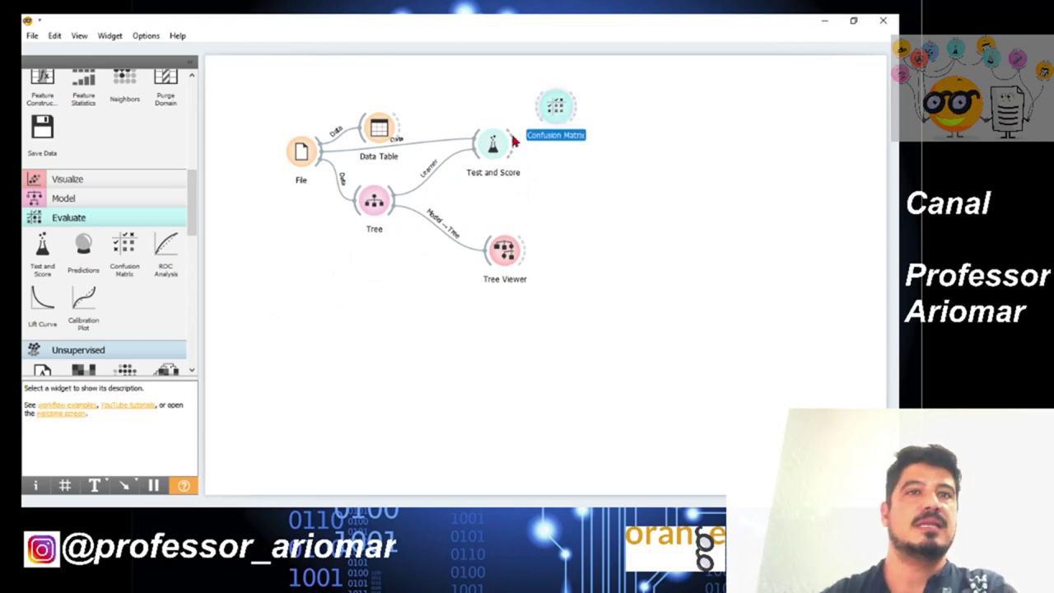
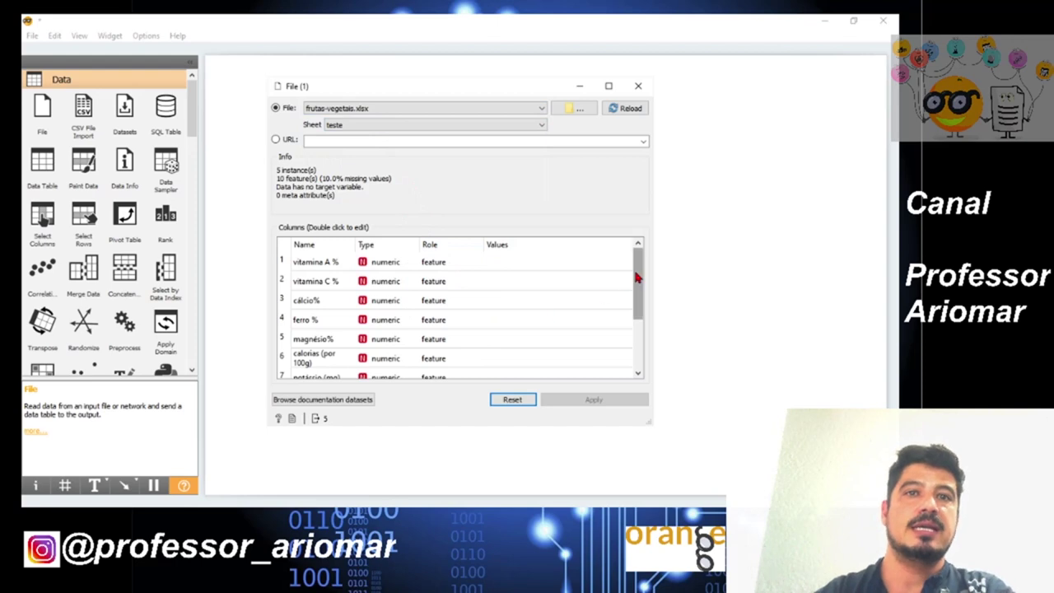
# In the second File widget, select the teste sheet of frutas-vegetais.xlsx, set the nome column's role to target and apply the change
pyautogui.click(519, 128)
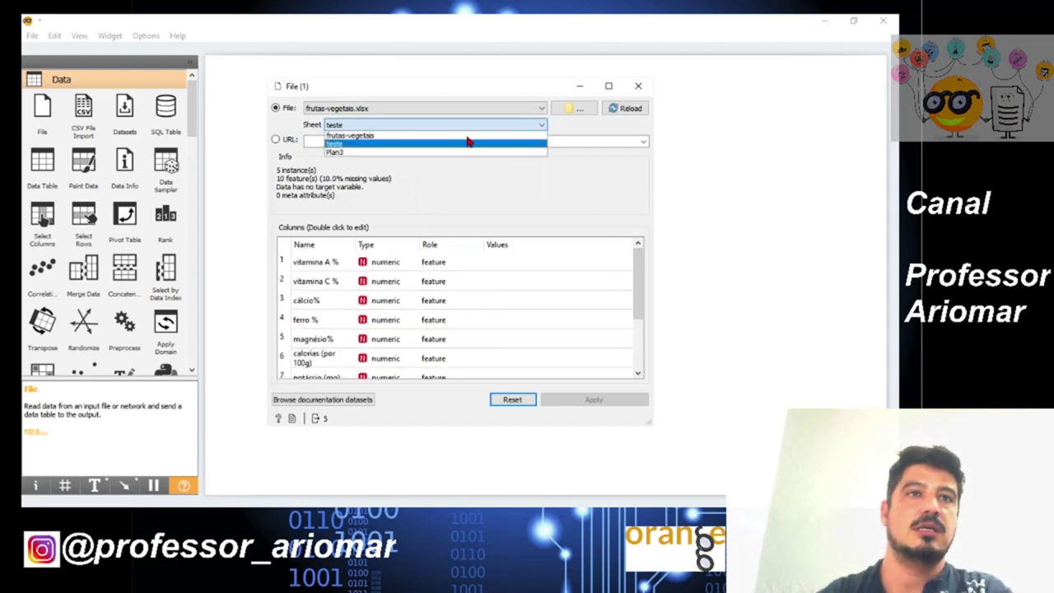
pyautogui.click(345, 144)
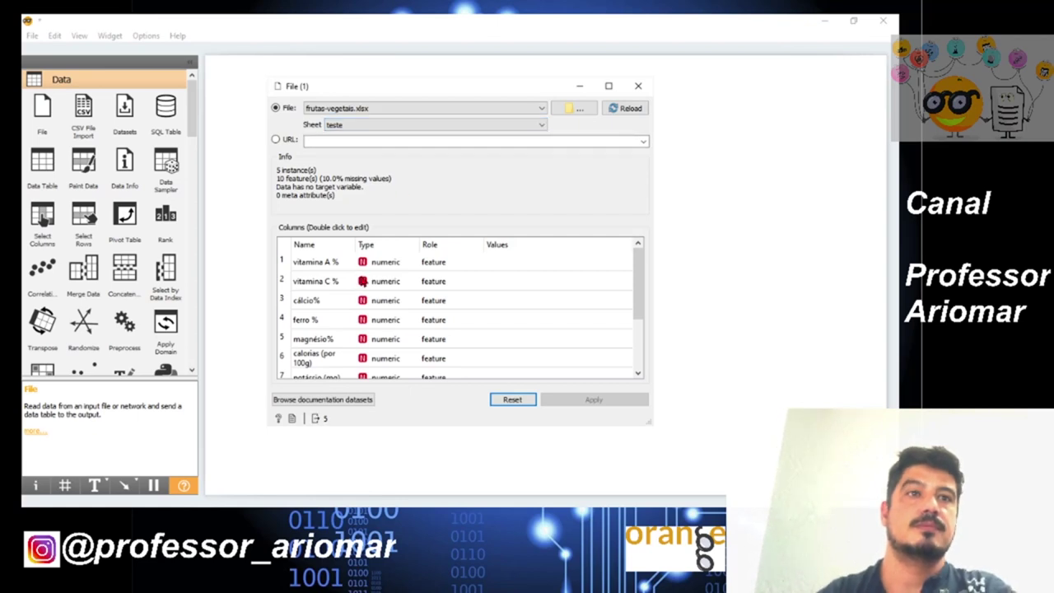
pyautogui.moveTo(635, 288); pyautogui.dragTo(632, 348)
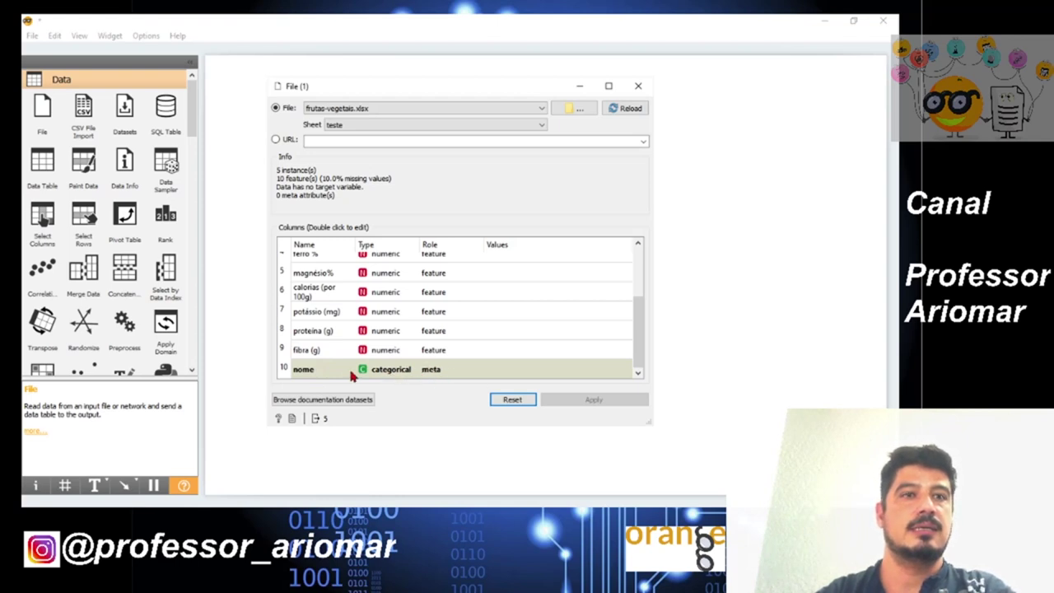
pyautogui.doubleClick(432, 373)
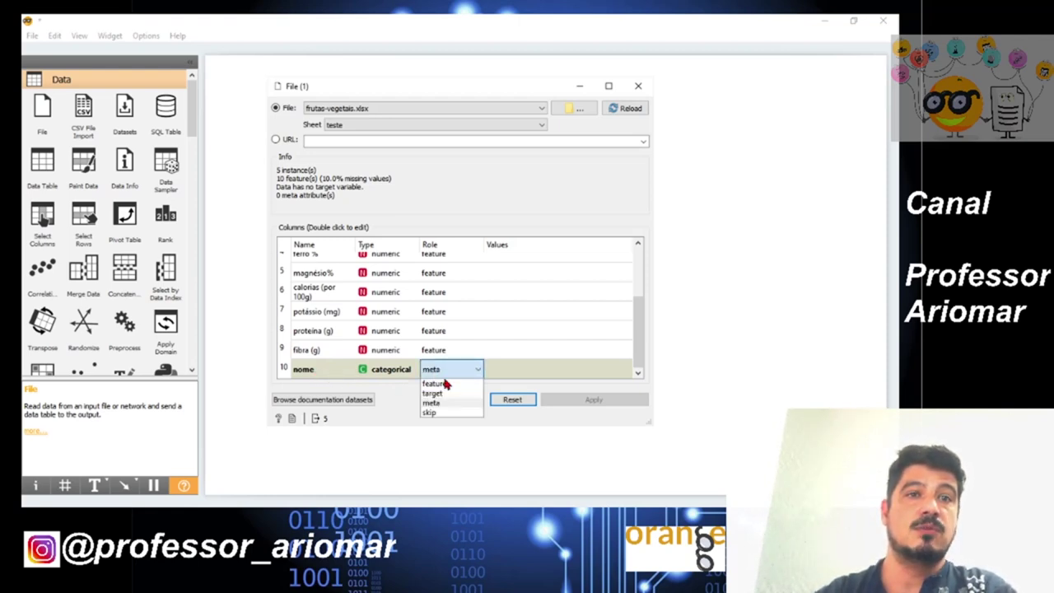
pyautogui.click(453, 395)
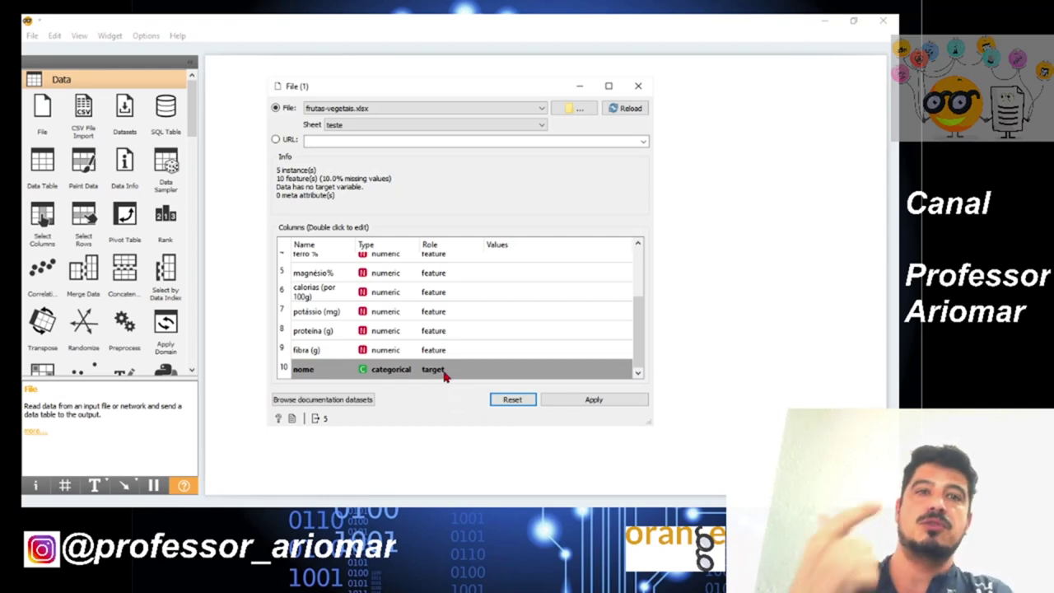
pyautogui.click(607, 401)
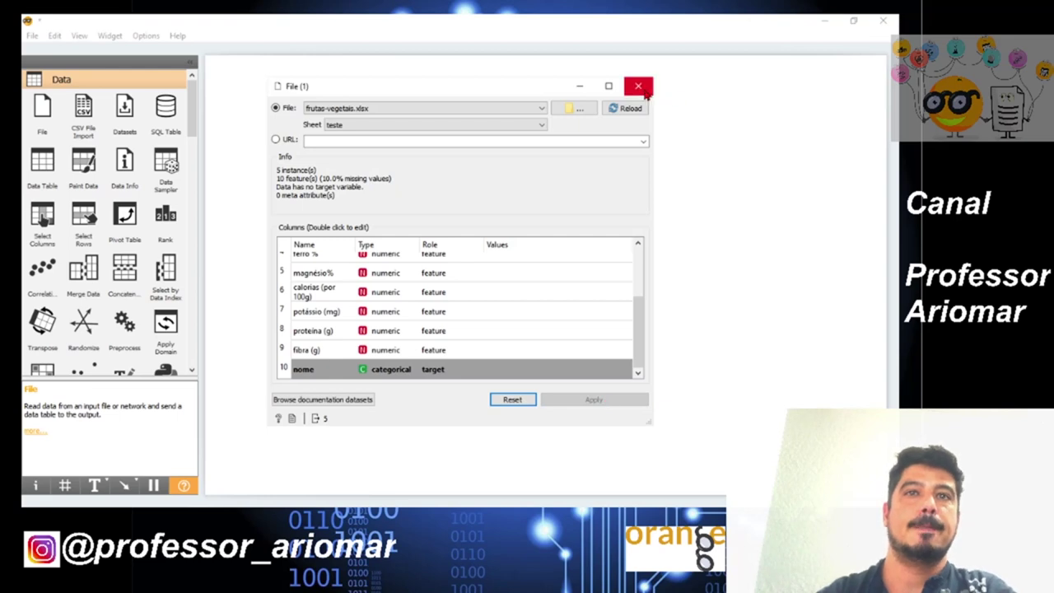
# Close the second File widget's settings and add a Data Table widget fed by it
pyautogui.click(638, 86)
pyautogui.moveTo(305, 352); pyautogui.dragTo(320, 393)
pyautogui.click(361, 280)
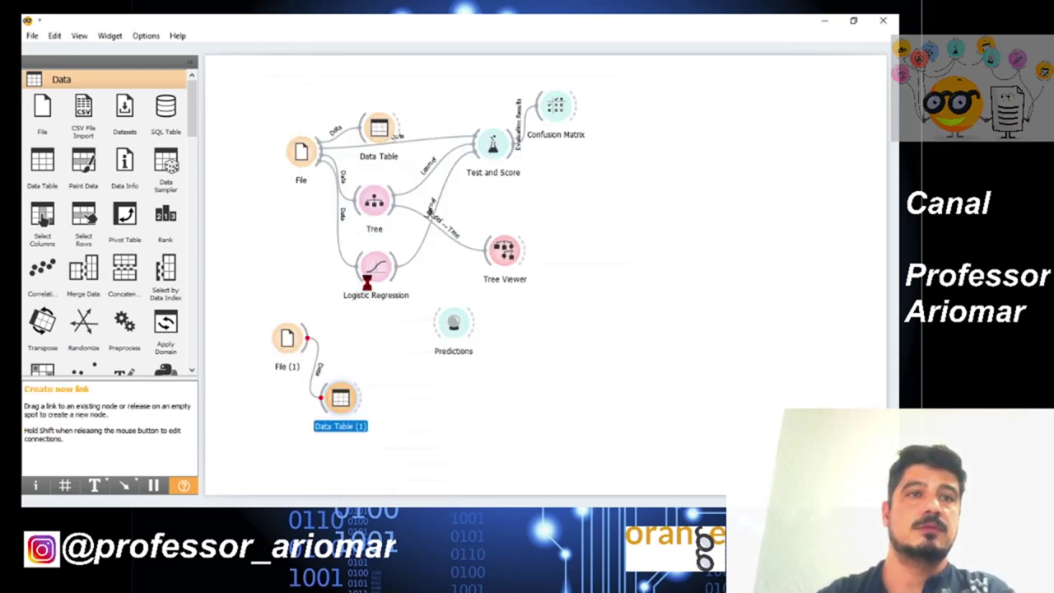
# Open the new Data Table, examine the test rows across all columns from nome to fibra (g), and close it
pyautogui.doubleClick(338, 400)
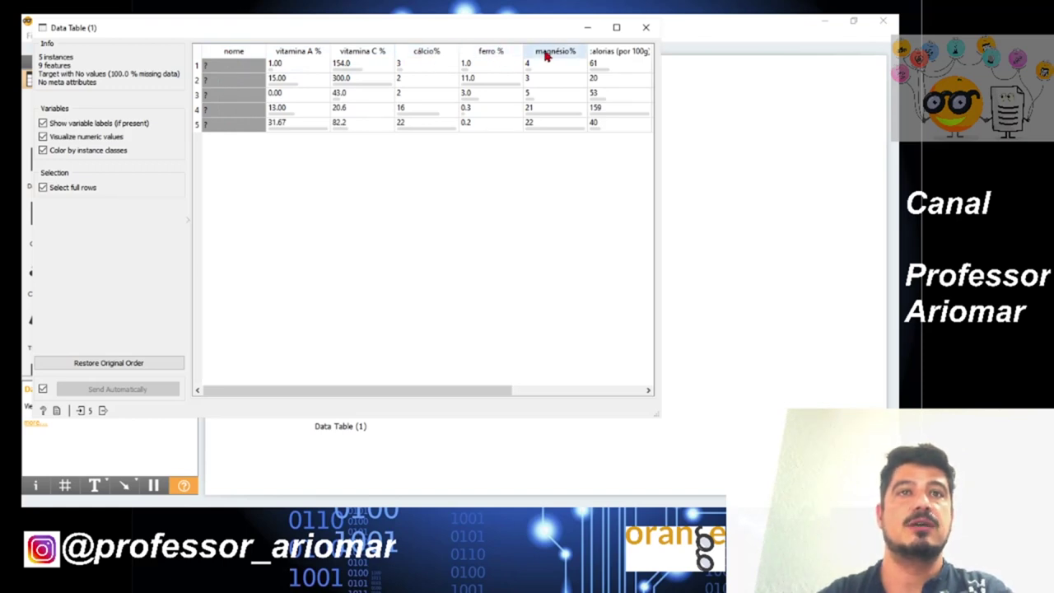
pyautogui.moveTo(480, 392); pyautogui.dragTo(610, 405)
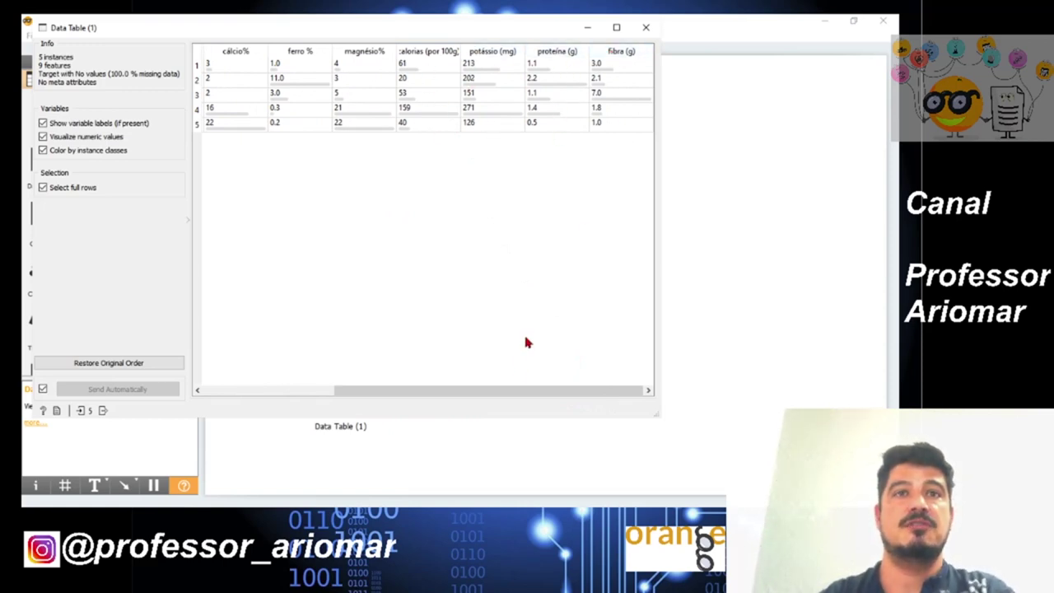
pyautogui.moveTo(510, 391); pyautogui.dragTo(365, 387)
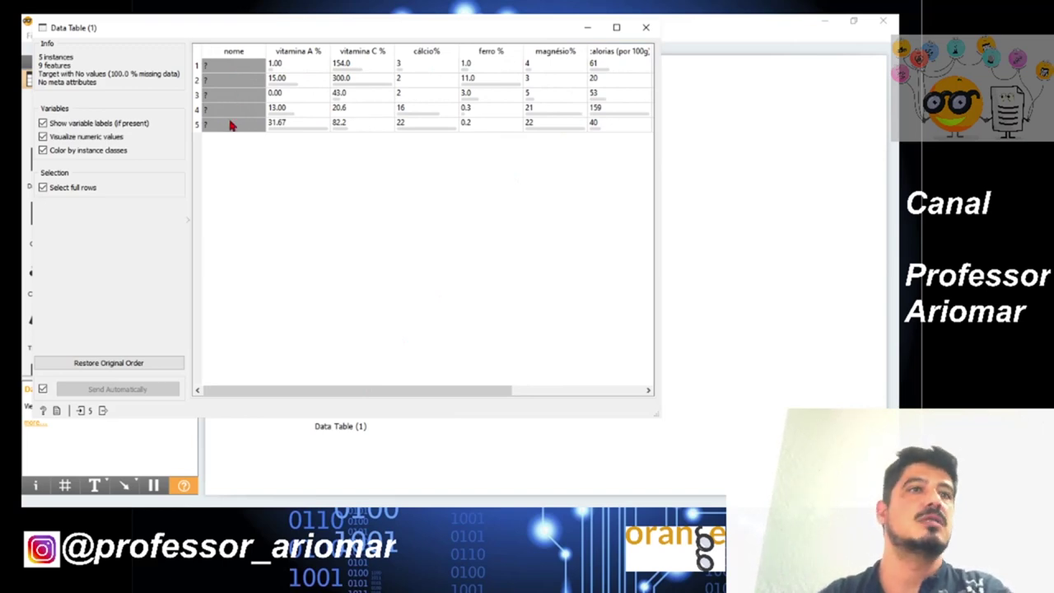
pyautogui.click(640, 26)
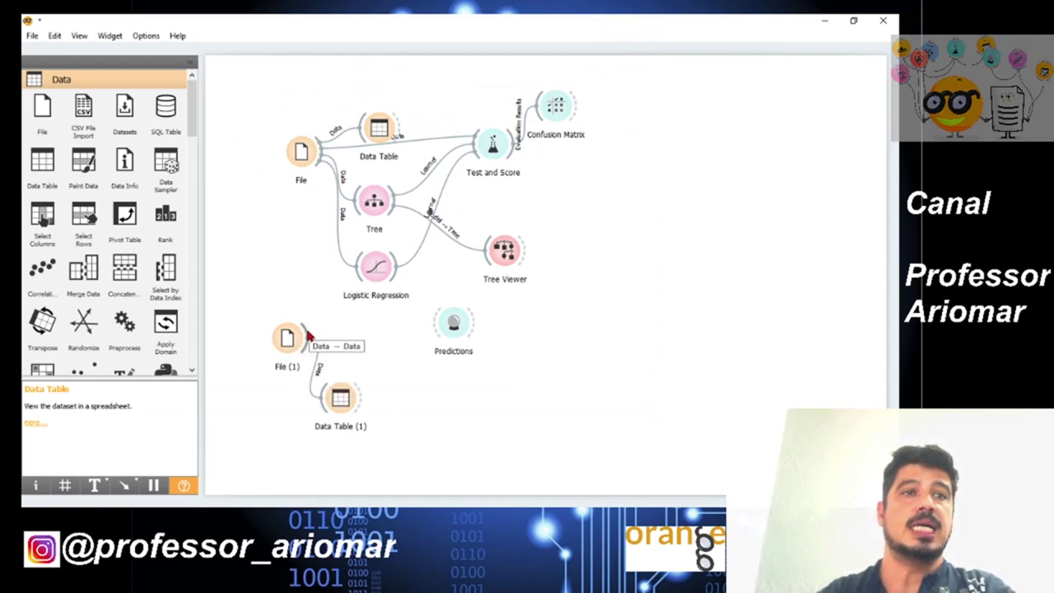
# Feed the Predictions widget with data from the second File and with the Tree and Logistic Regression models
pyautogui.moveTo(305, 338); pyautogui.dragTo(438, 330)
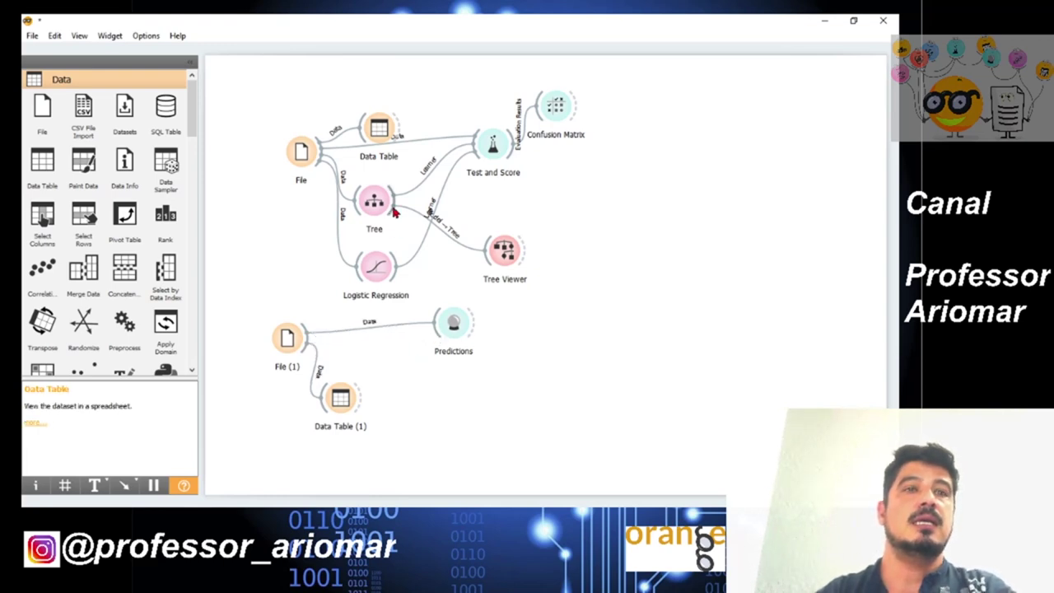
pyautogui.moveTo(398, 231); pyautogui.dragTo(445, 319)
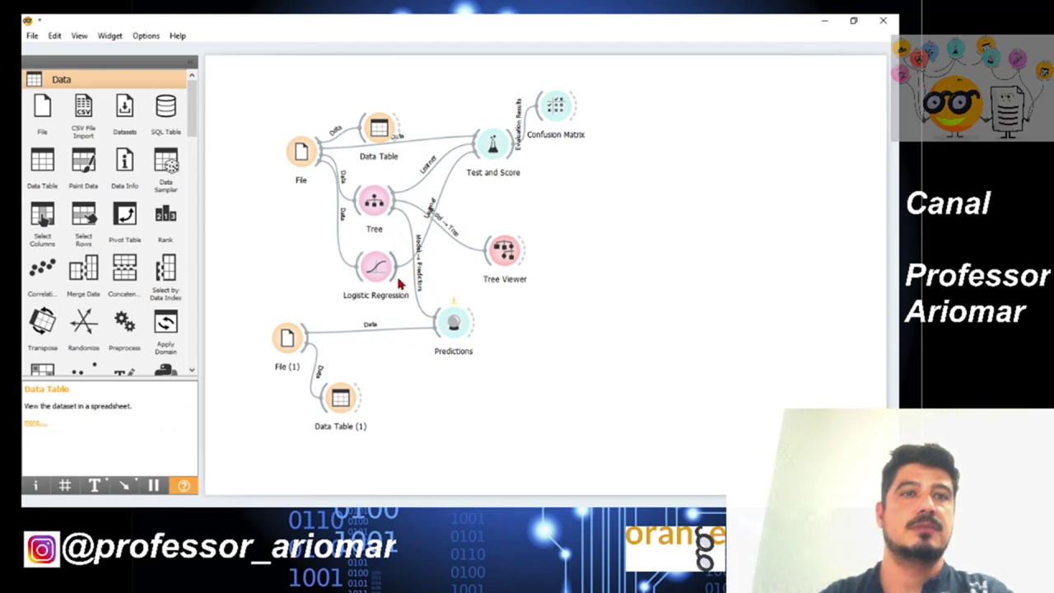
pyautogui.moveTo(394, 281); pyautogui.dragTo(443, 326)
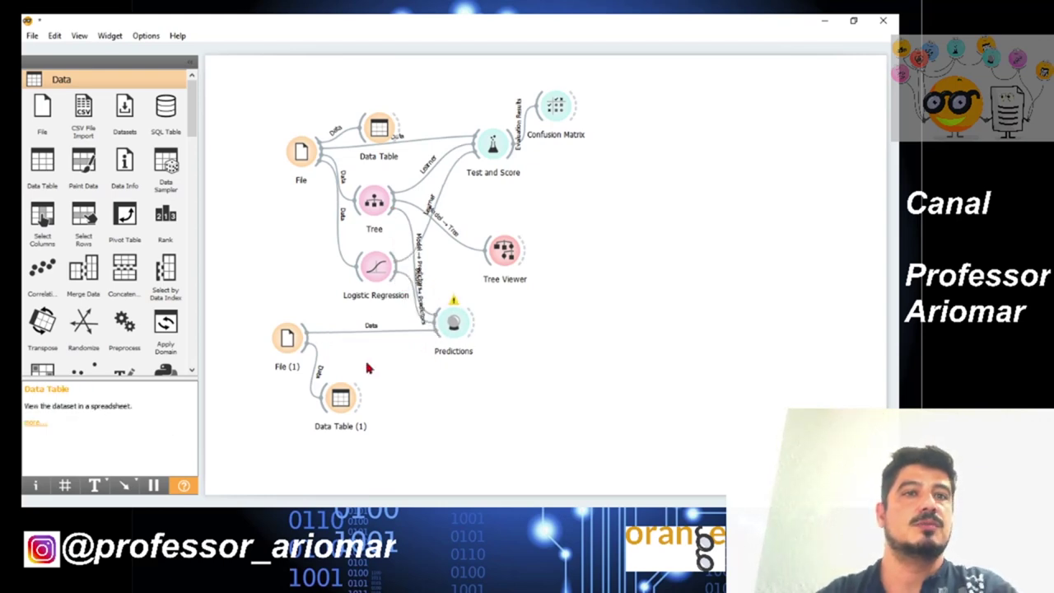
# Open Predictions and widen the Tree and Logistic Regression columns to compare both models' predicted classes
pyautogui.doubleClick(453, 324)
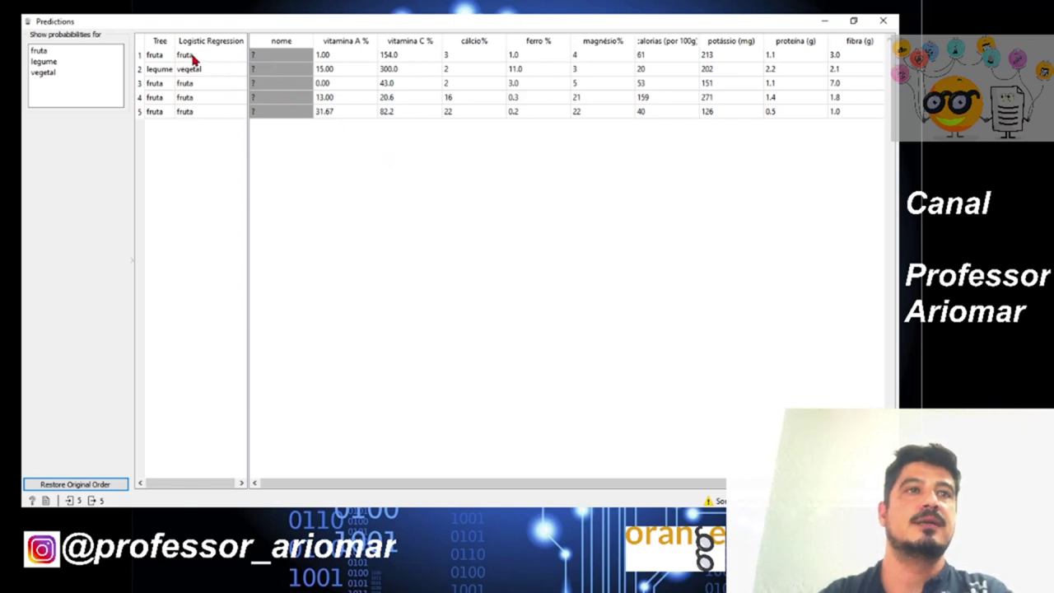
pyautogui.moveTo(173, 42); pyautogui.dragTo(185, 41)
pyautogui.moveTo(251, 41); pyautogui.dragTo(272, 41)
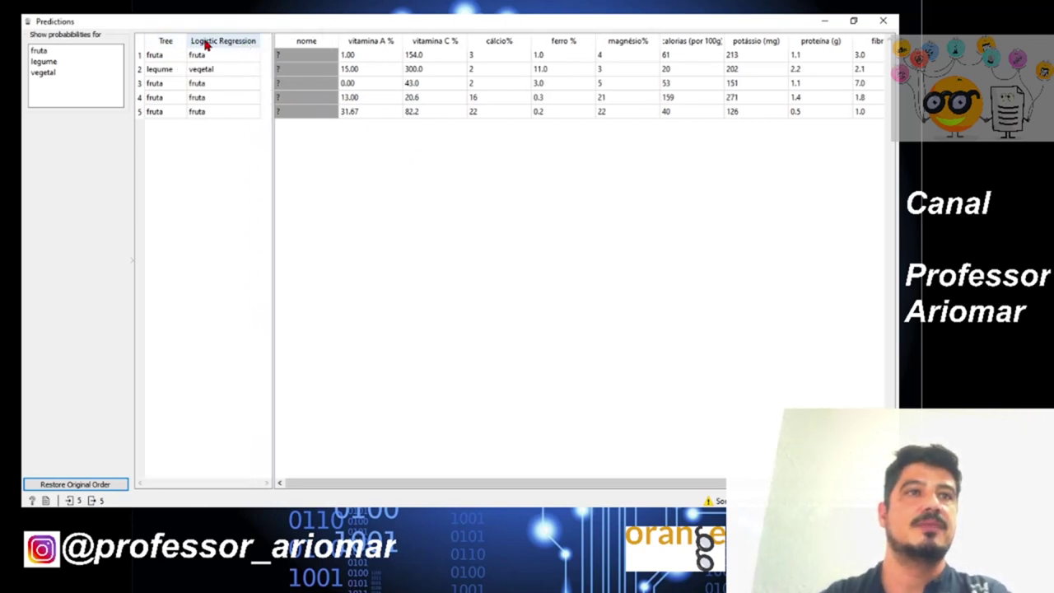
pyautogui.moveTo(184, 40); pyautogui.dragTo(195, 40)
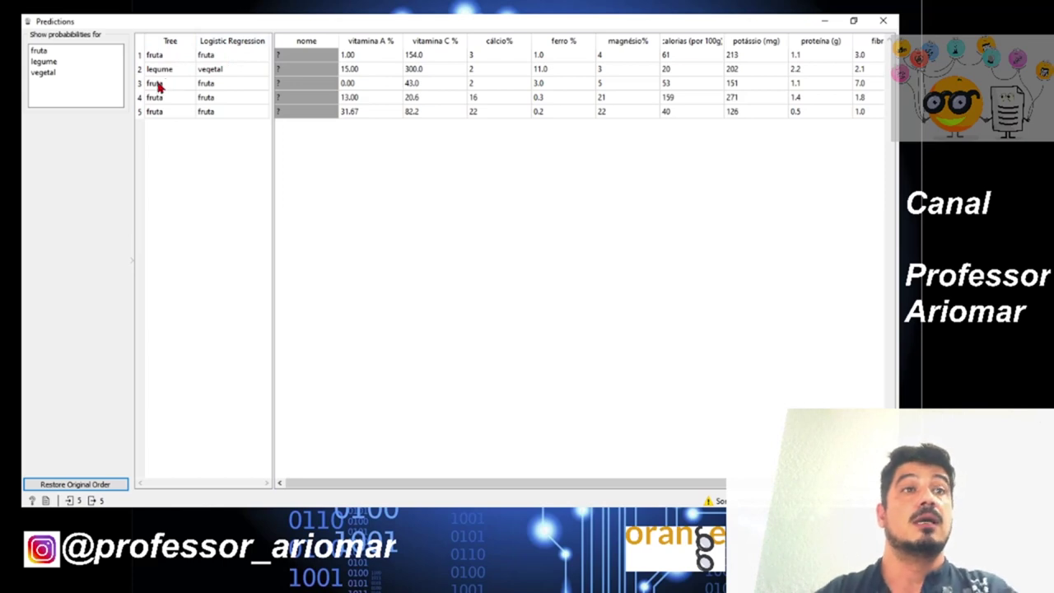
# Show the prediction probabilities for fruta, legume and vegetal one after another, and close Predictions
pyautogui.click(50, 52)
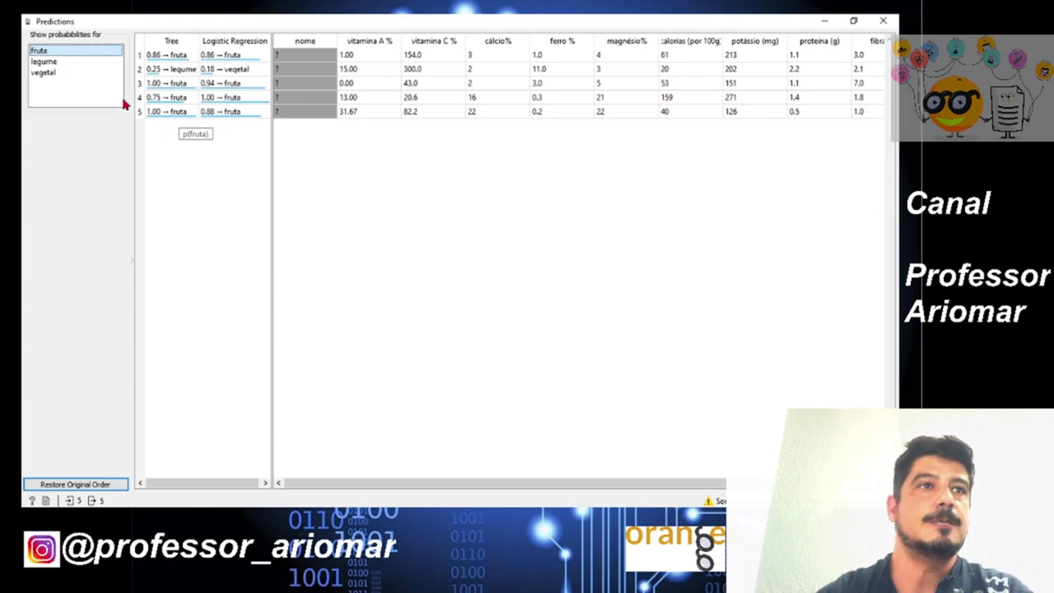
pyautogui.click(60, 64)
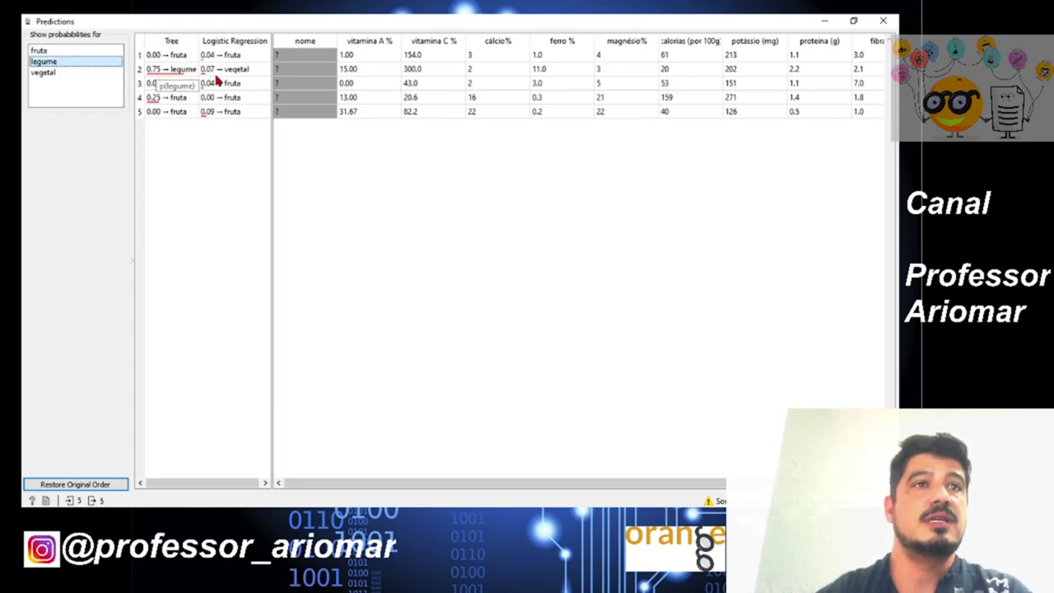
pyautogui.click(74, 73)
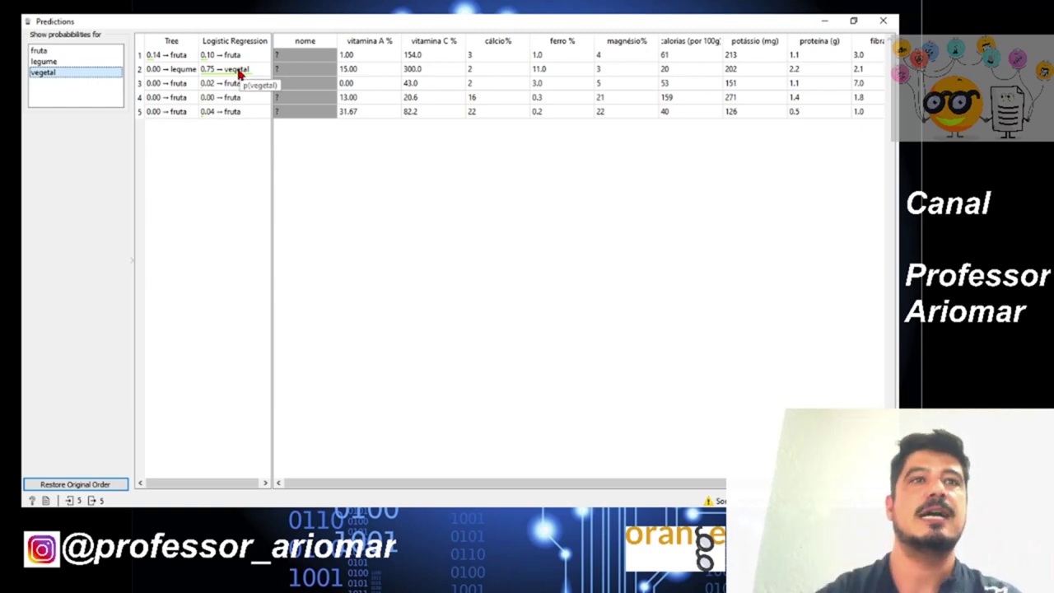
pyautogui.click(883, 27)
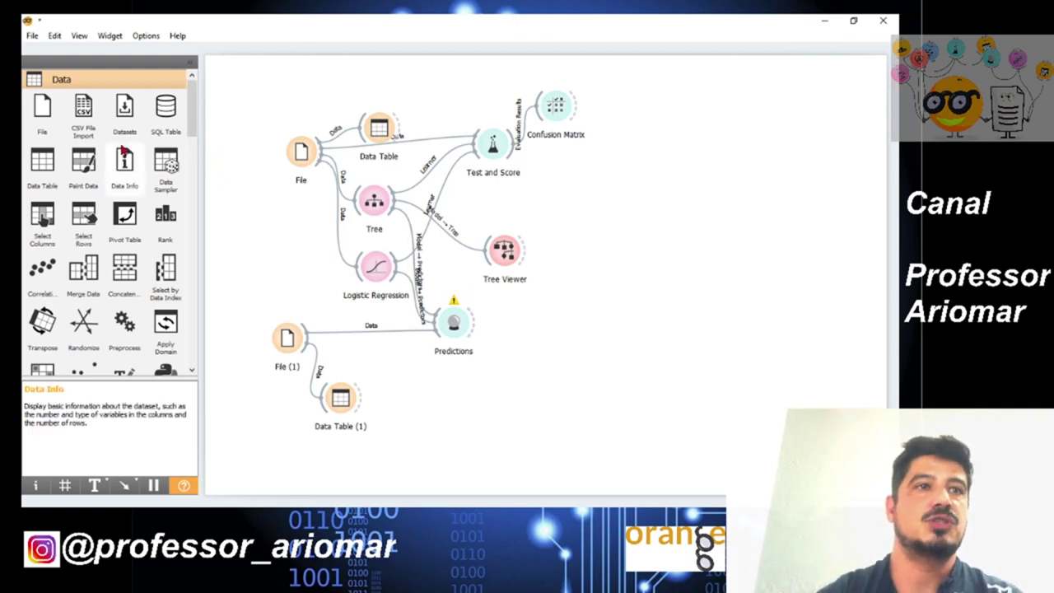
# Add a Data Table fed by Predictions, open it maximized and widen its Logistic Regression probability columns
pyautogui.moveTo(39, 158); pyautogui.dragTo(519, 325)
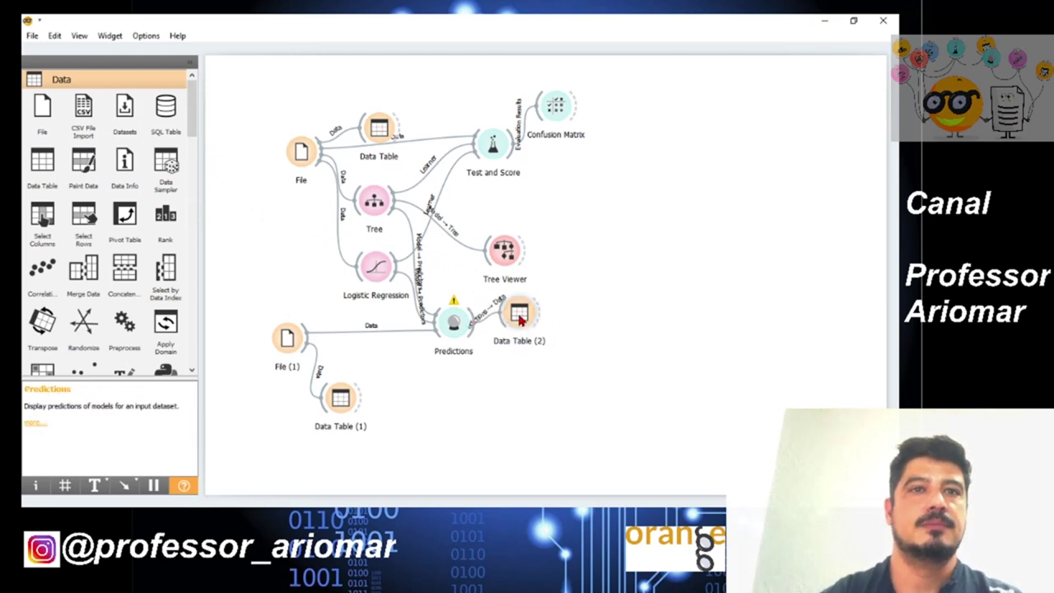
pyautogui.doubleClick(519, 321)
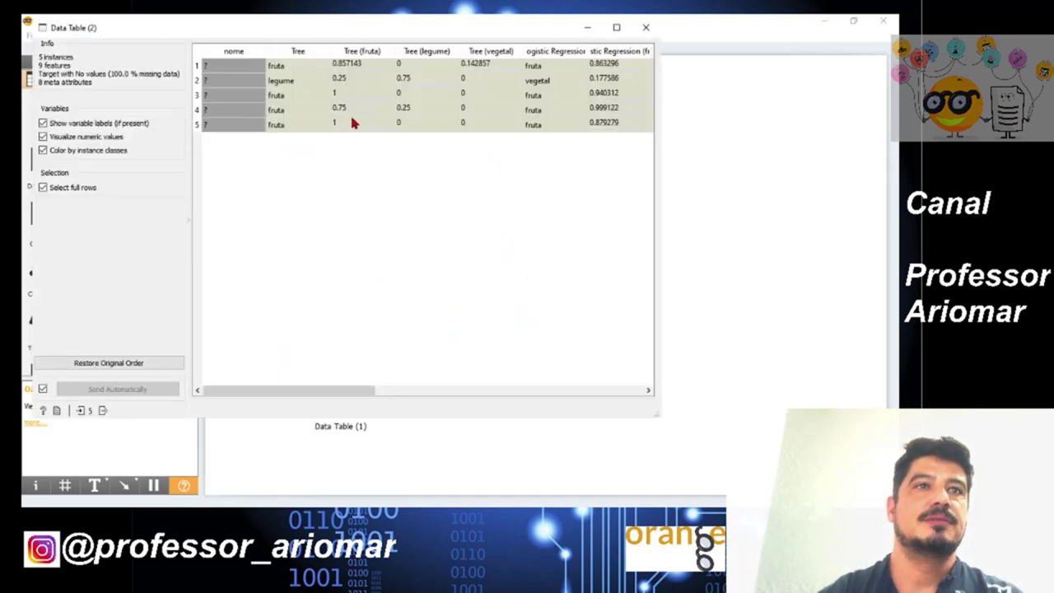
pyautogui.click(616, 27)
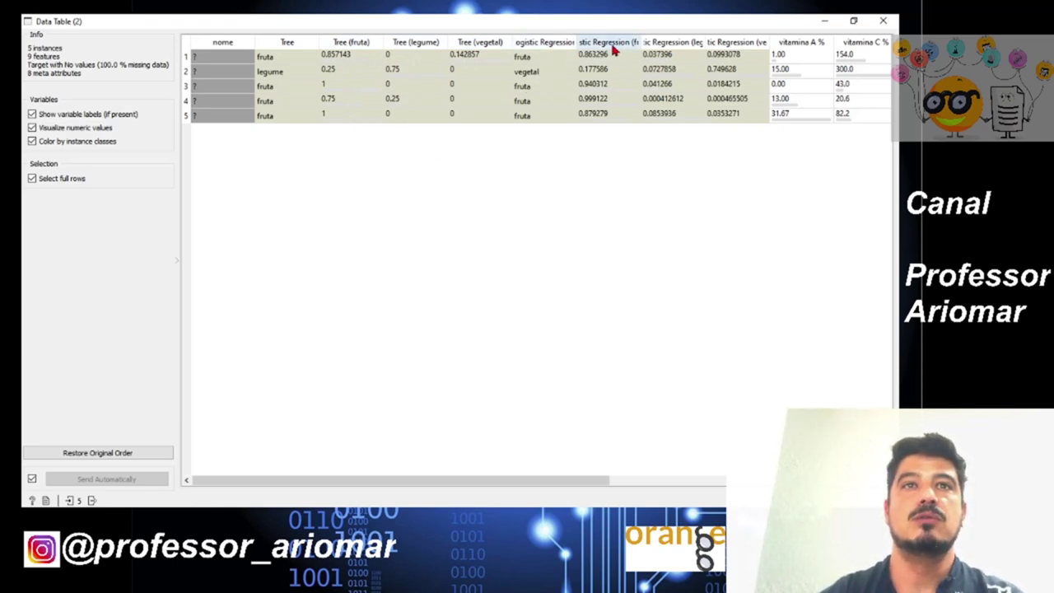
pyautogui.moveTo(577, 41); pyautogui.dragTo(683, 43)
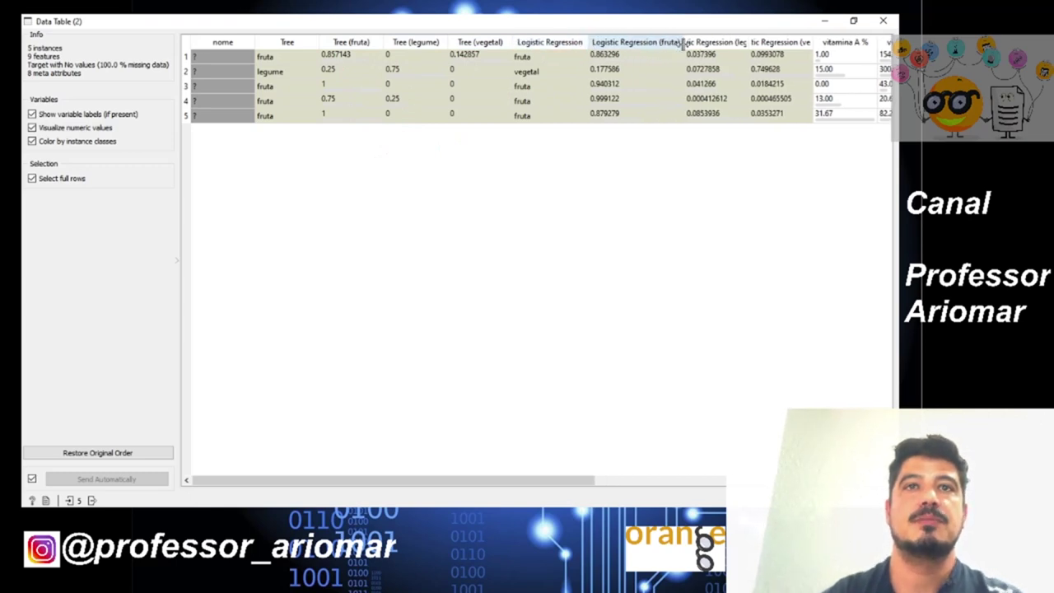
pyautogui.moveTo(747, 42); pyautogui.dragTo(775, 42)
pyautogui.moveTo(838, 41); pyautogui.dragTo(872, 41)
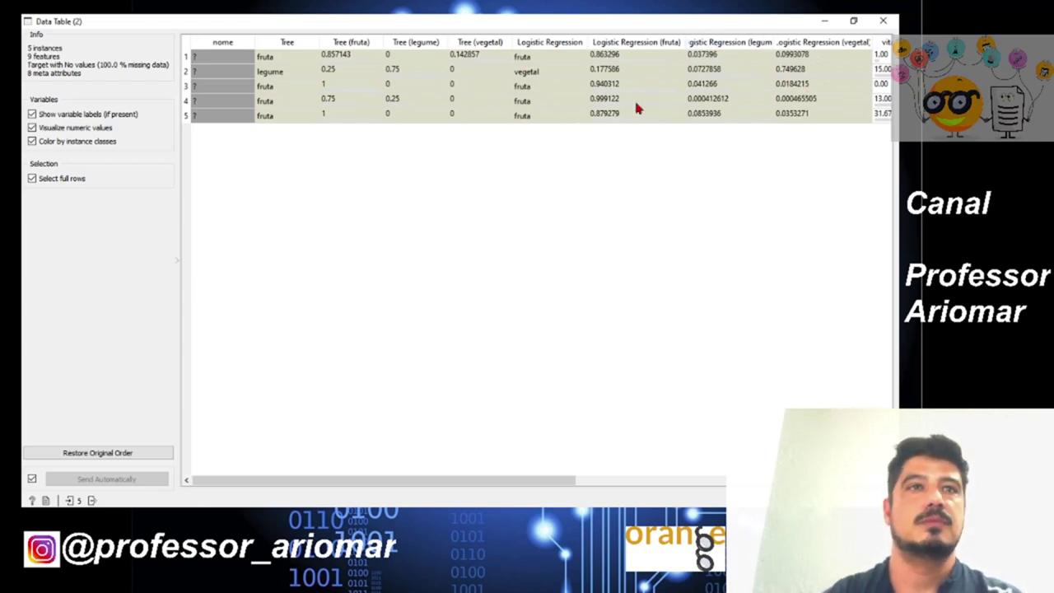
# Select all five rows in the predictions Data Table and minimize its window
pyautogui.click(216, 58)
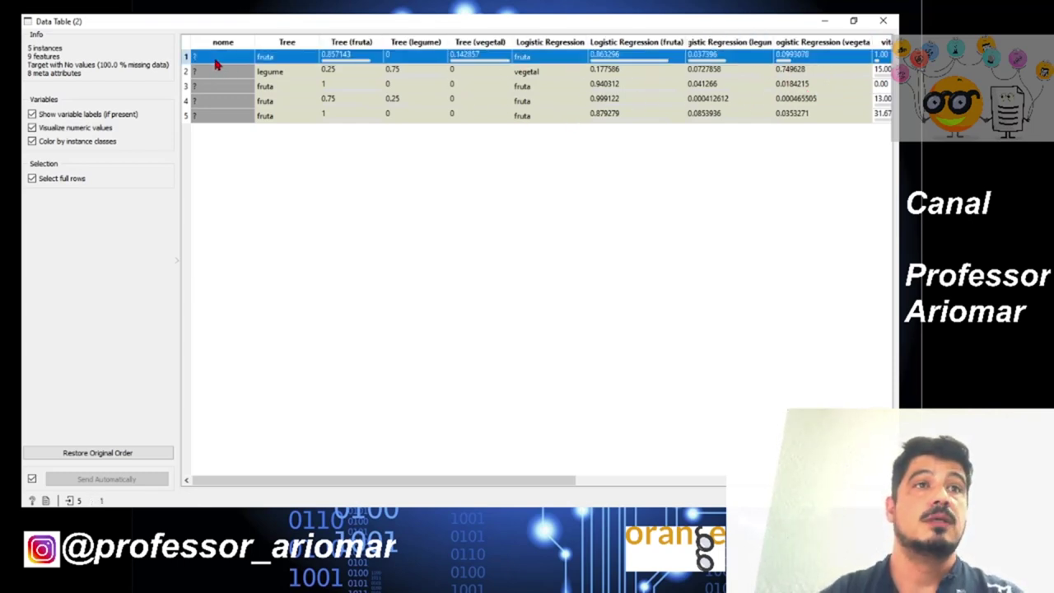
pyautogui.hotkey('shift', 'Down')
pyautogui.hotkey('shift', 'Down')
pyautogui.hotkey('shift', 'Down')
pyautogui.hotkey('shift', 'Down')
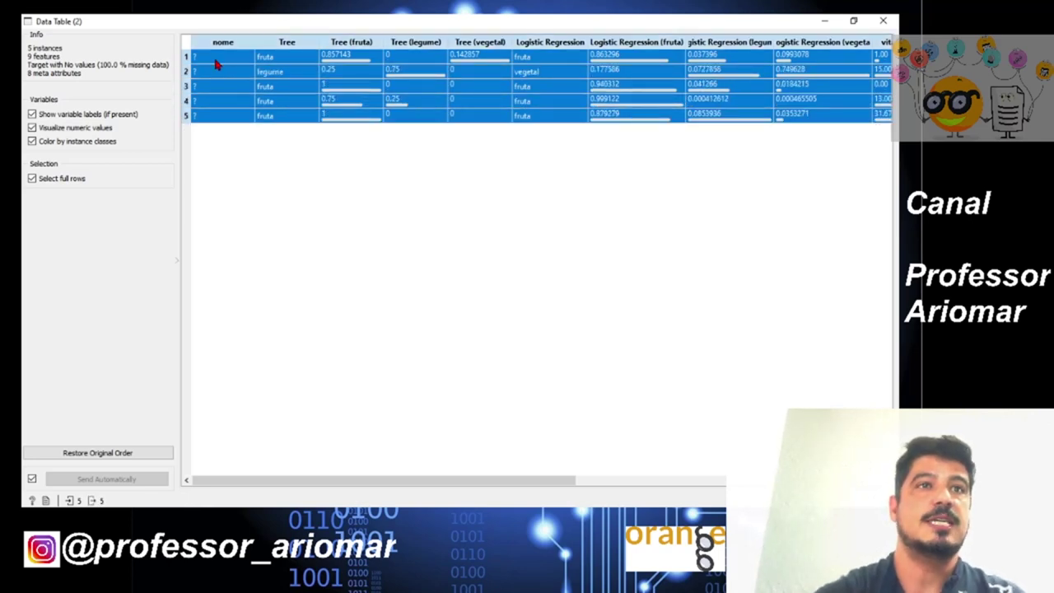
pyautogui.click(823, 23)
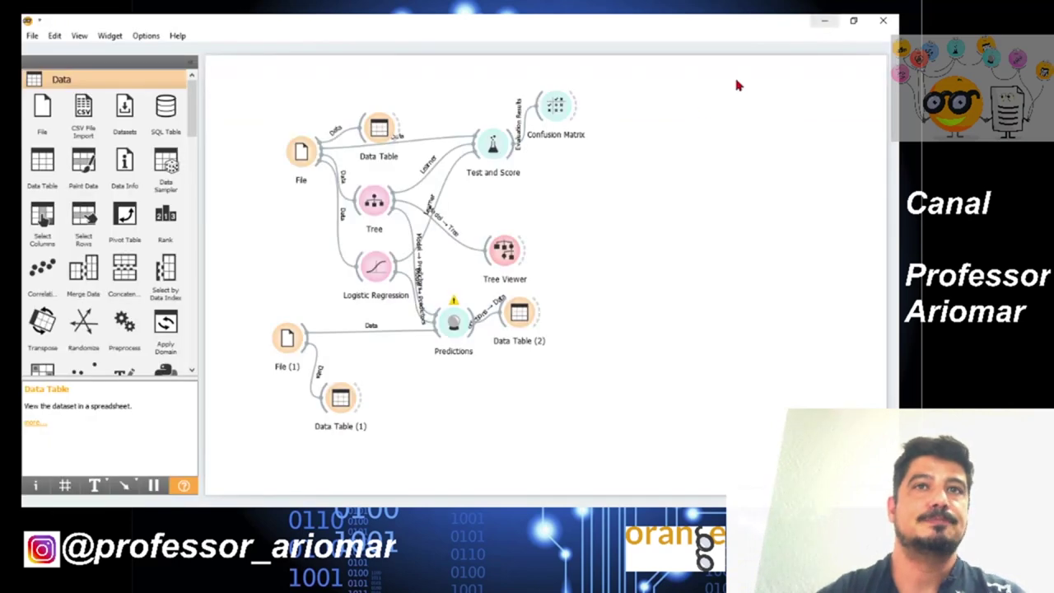
# Add a Scatter Plot widget fed by the predictions Data Table
pyautogui.moveTo(542, 311); pyautogui.dragTo(583, 261)
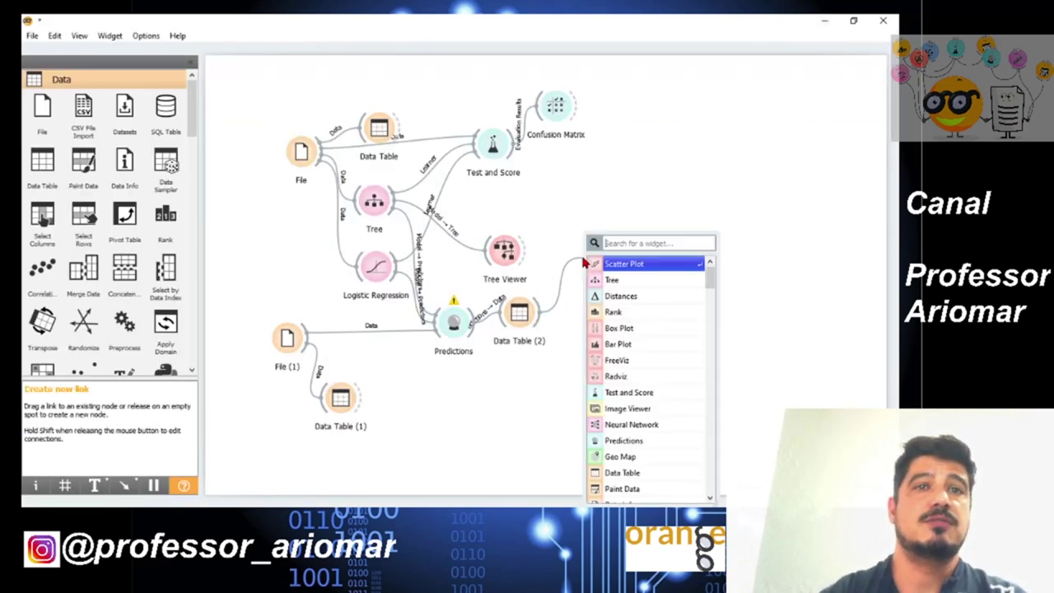
pyautogui.click(647, 267)
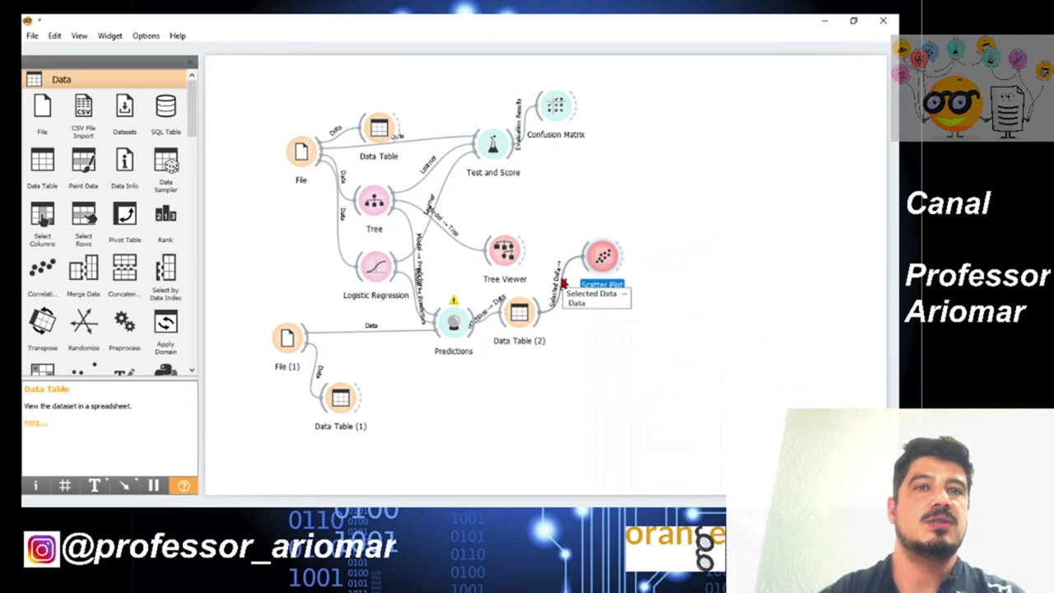
# Try linking the table's Data output to the Scatter Plot's Data input, and restore the Selected Data link
pyautogui.doubleClick(564, 284)
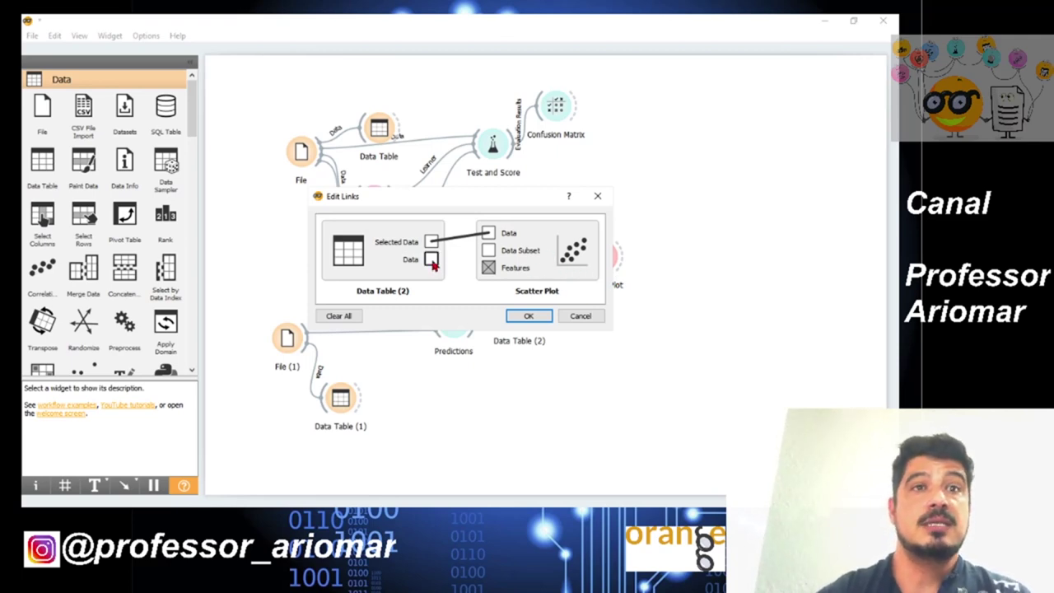
pyautogui.moveTo(433, 261); pyautogui.dragTo(468, 240)
pyautogui.click(529, 316)
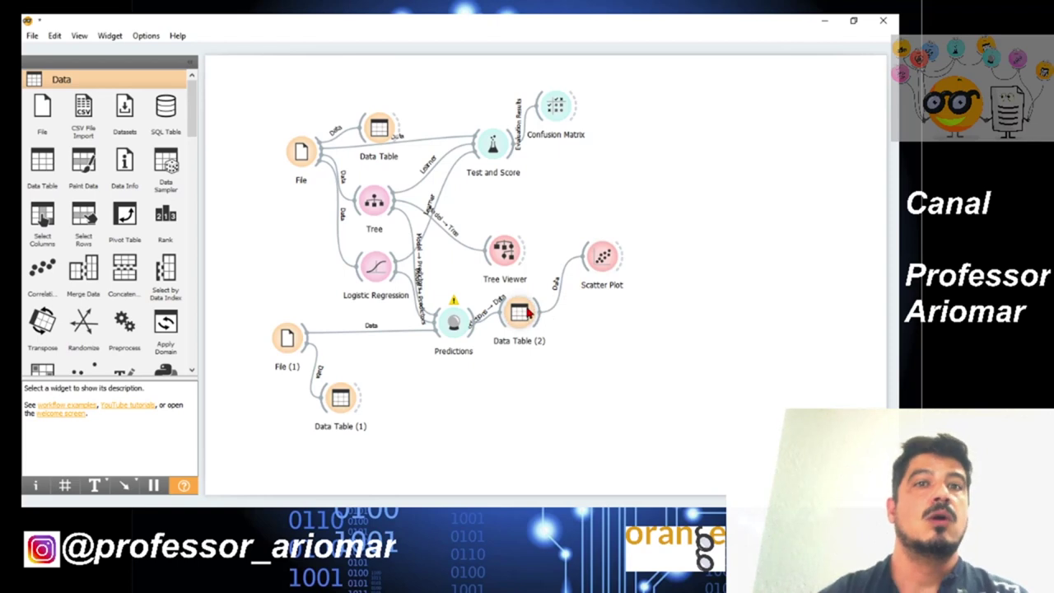
pyautogui.doubleClick(557, 283)
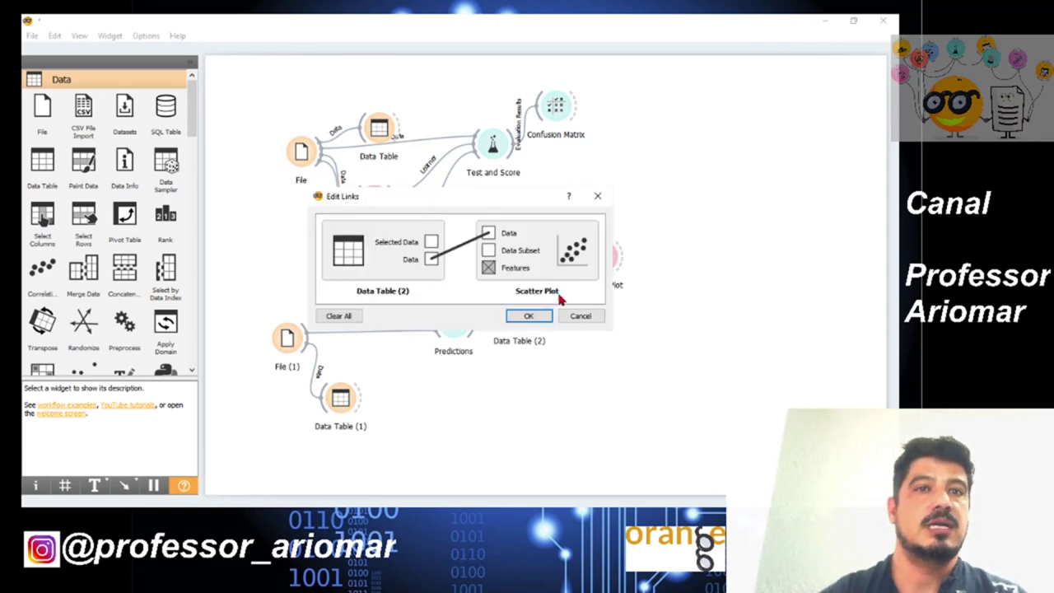
pyautogui.click(447, 255)
pyautogui.moveTo(431, 242); pyautogui.dragTo(488, 233)
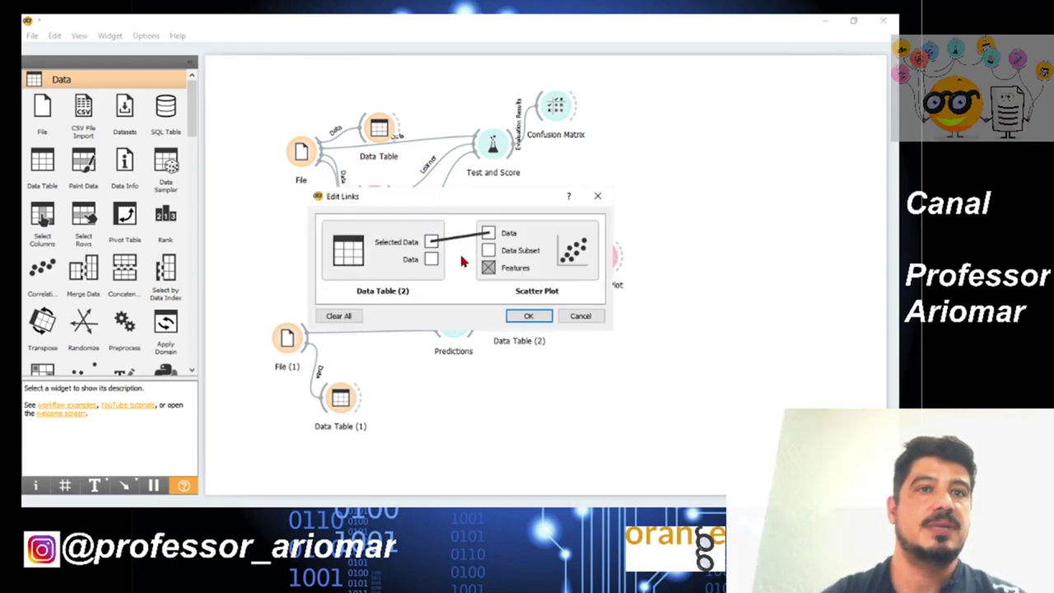
pyautogui.click(531, 316)
# Open the Scatter Plot and turn off color regions, legend, gridlines, all data on mouse hover and the regression line
pyautogui.doubleClick(599, 257)
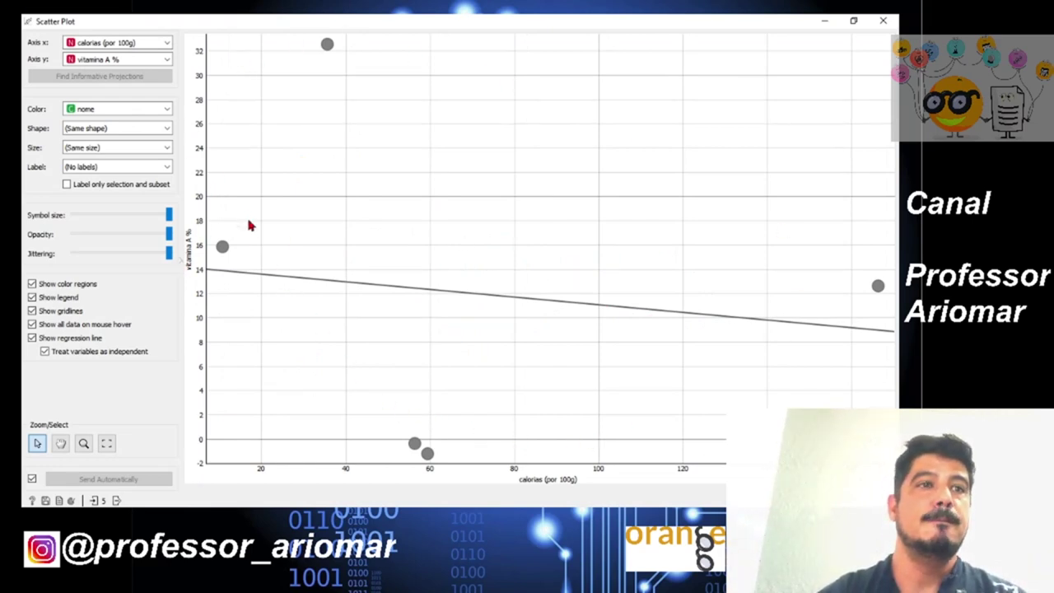
pyautogui.click(33, 311)
pyautogui.click(32, 324)
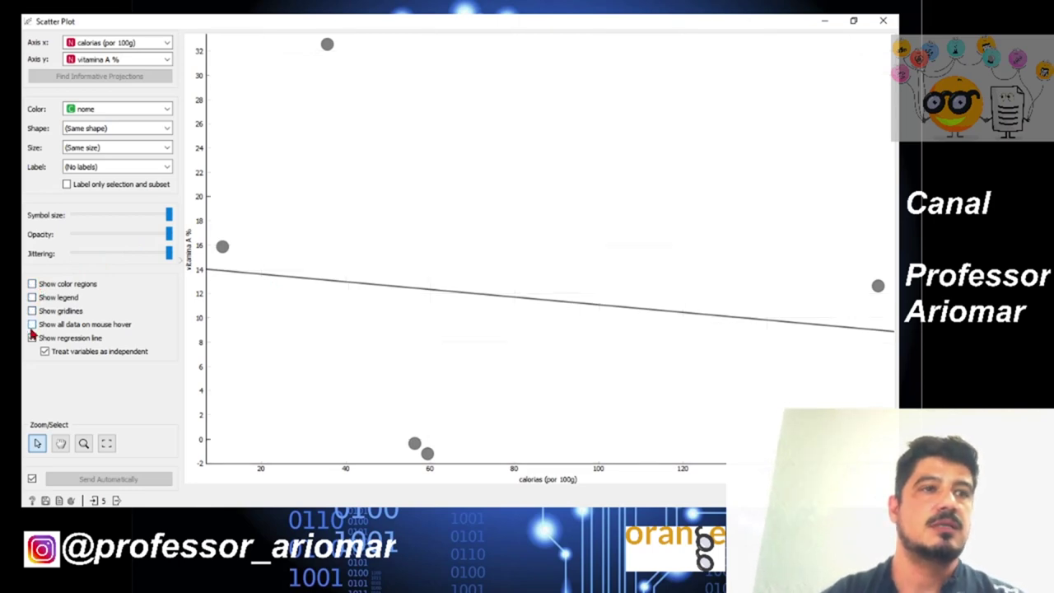
pyautogui.click(33, 337)
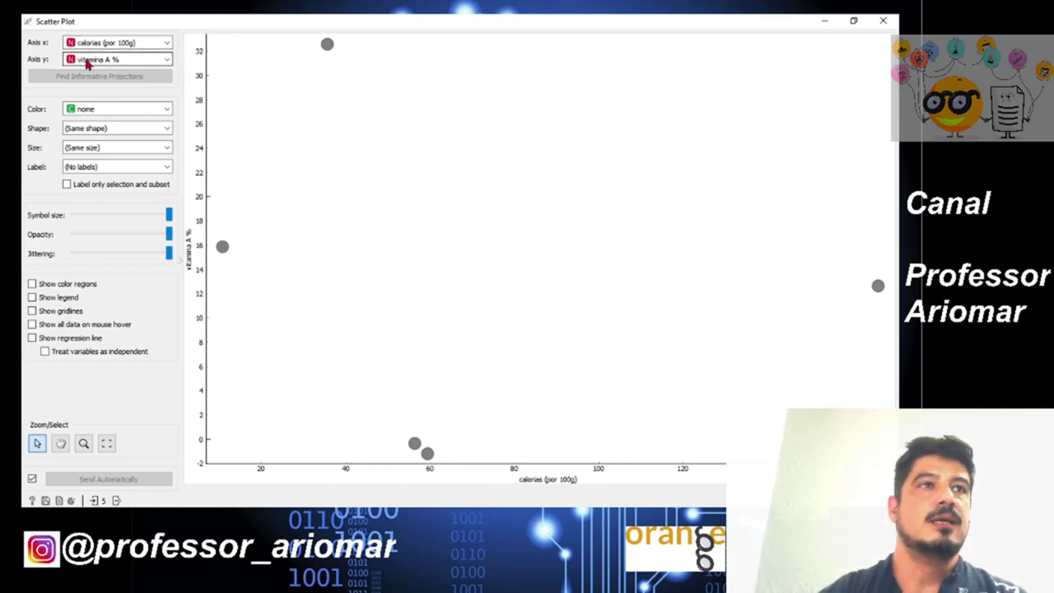
# Keep calorias (por 100g) on the plot's x axis and set its y axis to vitamina C %
pyautogui.click(168, 61)
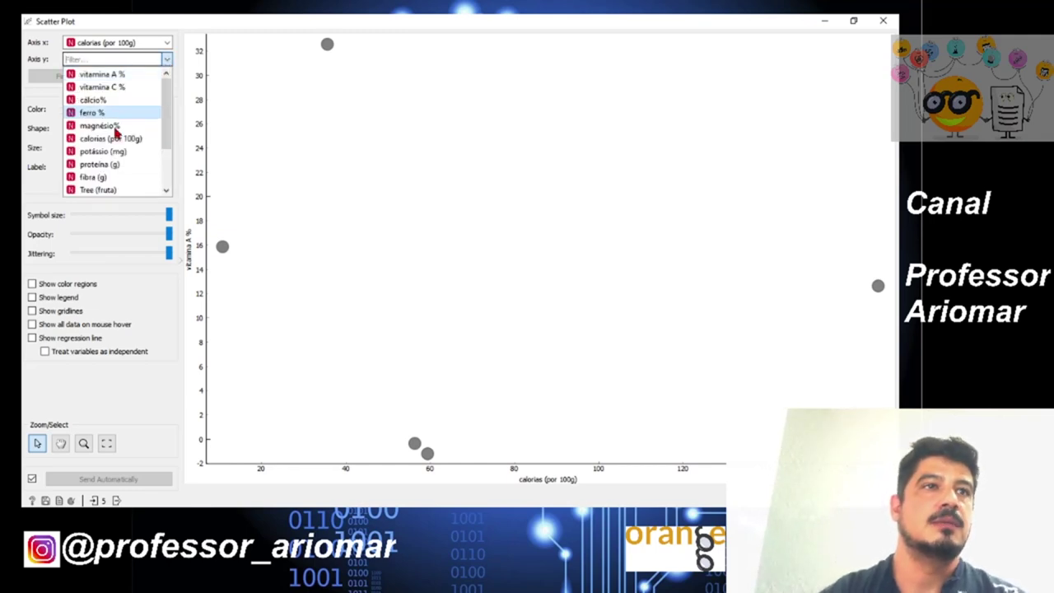
pyautogui.scroll(-1, 122, 189)
pyautogui.scroll(-1, 124, 185)
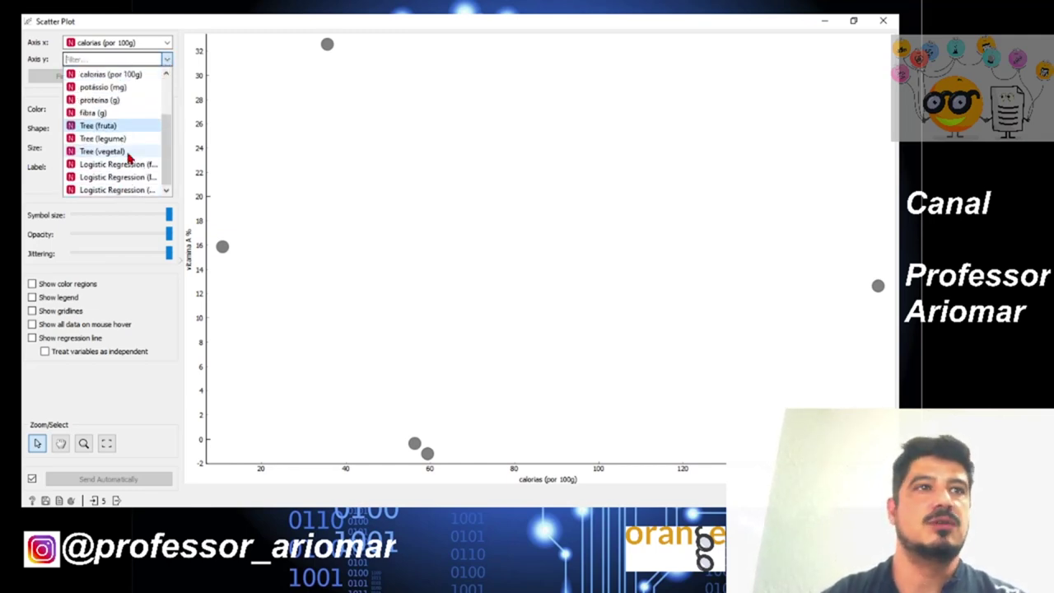
pyautogui.scroll(2, 132, 157)
pyautogui.scroll(-1, 148, 123)
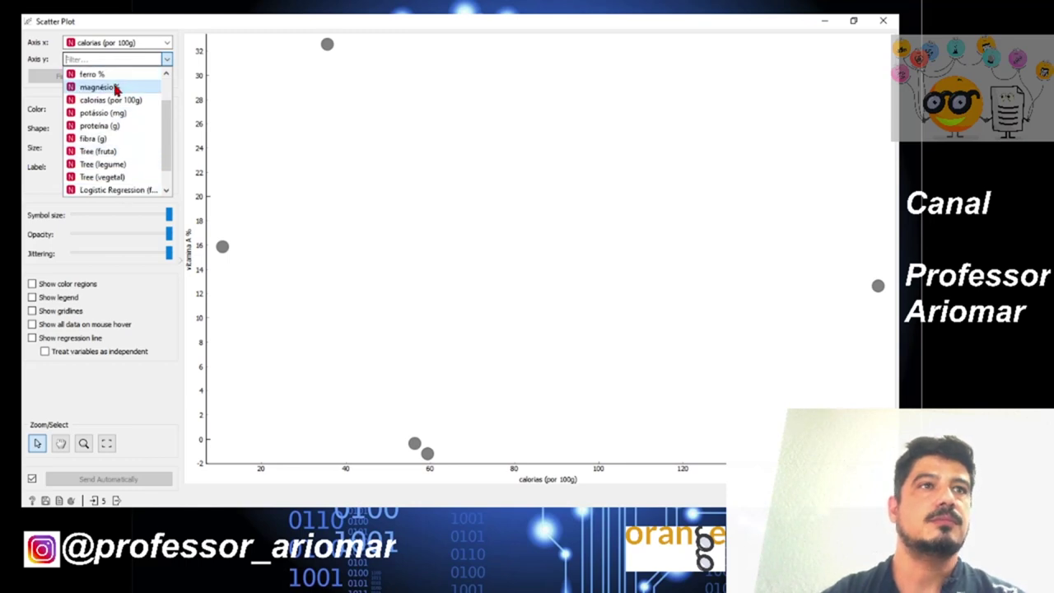
pyautogui.scroll(1, 116, 92)
pyautogui.click(122, 75)
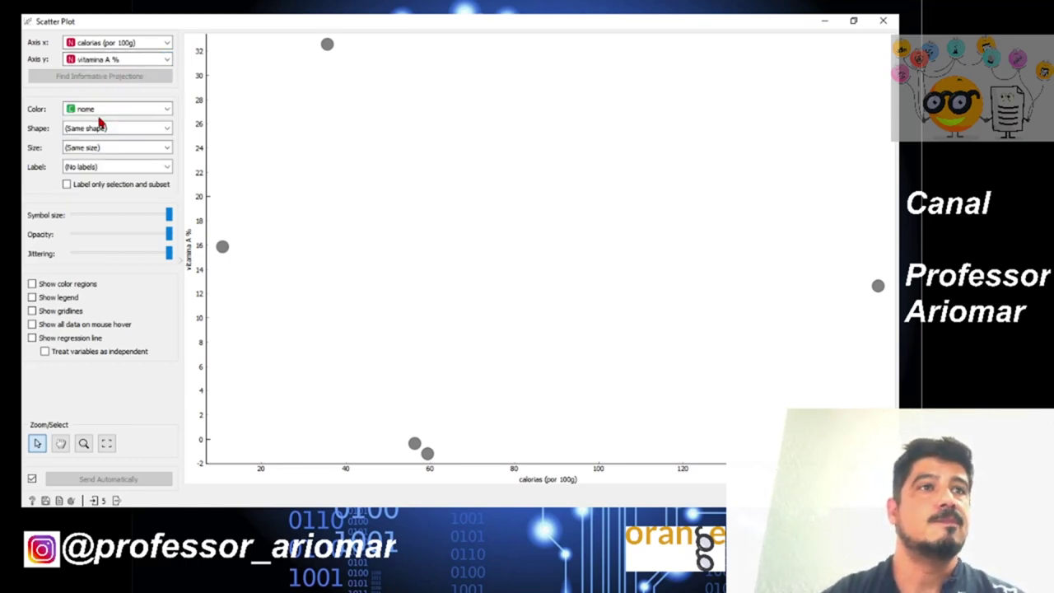
pyautogui.click(166, 59)
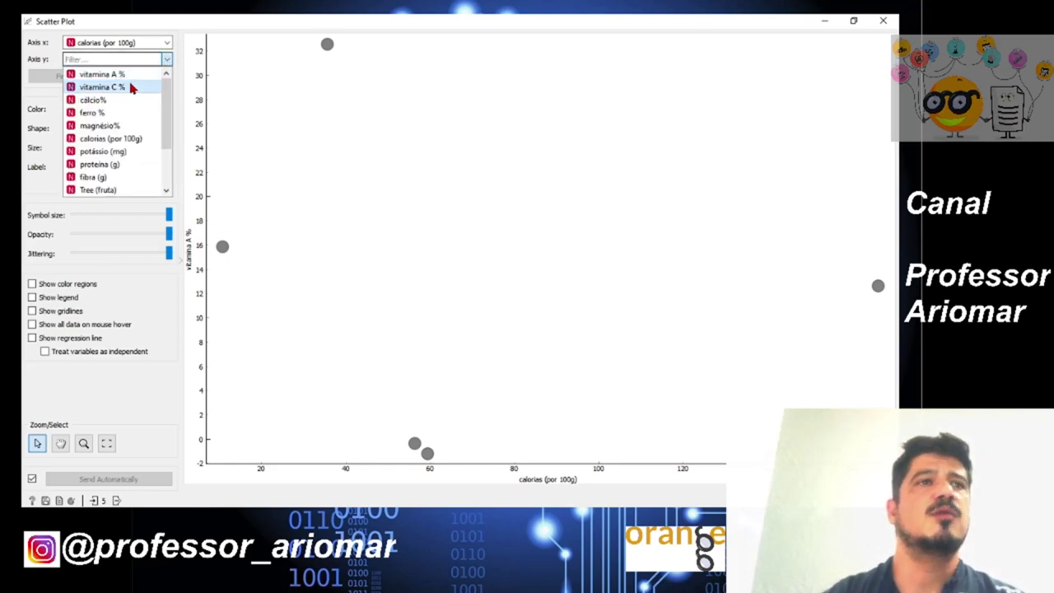
pyautogui.click(103, 87)
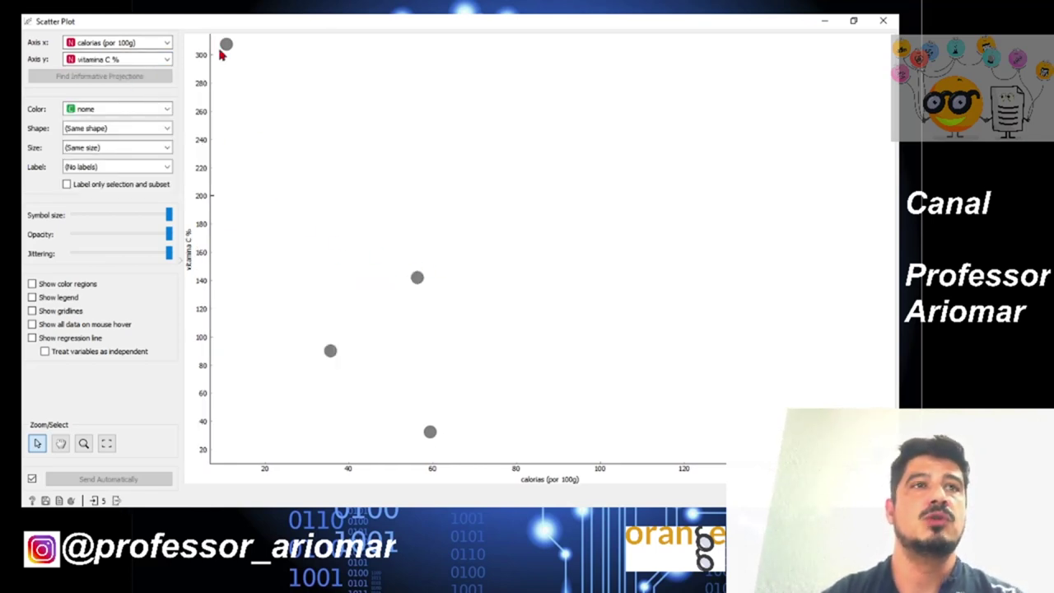
# Color the scatter plot points by the Logistic Regression prediction
pyautogui.click(139, 117)
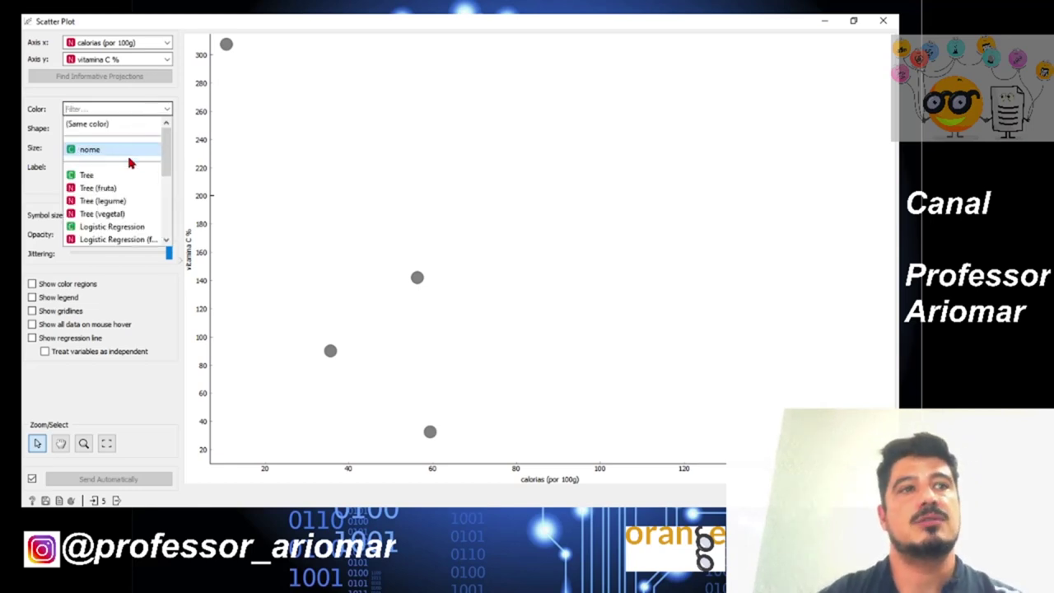
pyautogui.scroll(-3, 130, 189)
pyautogui.scroll(3, 131, 189)
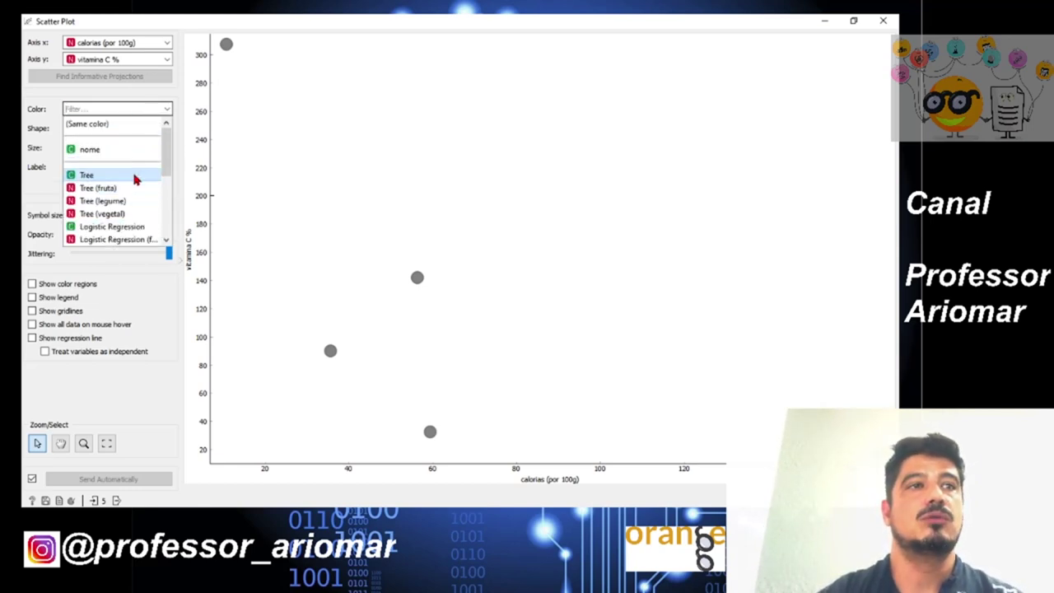
pyautogui.click(129, 226)
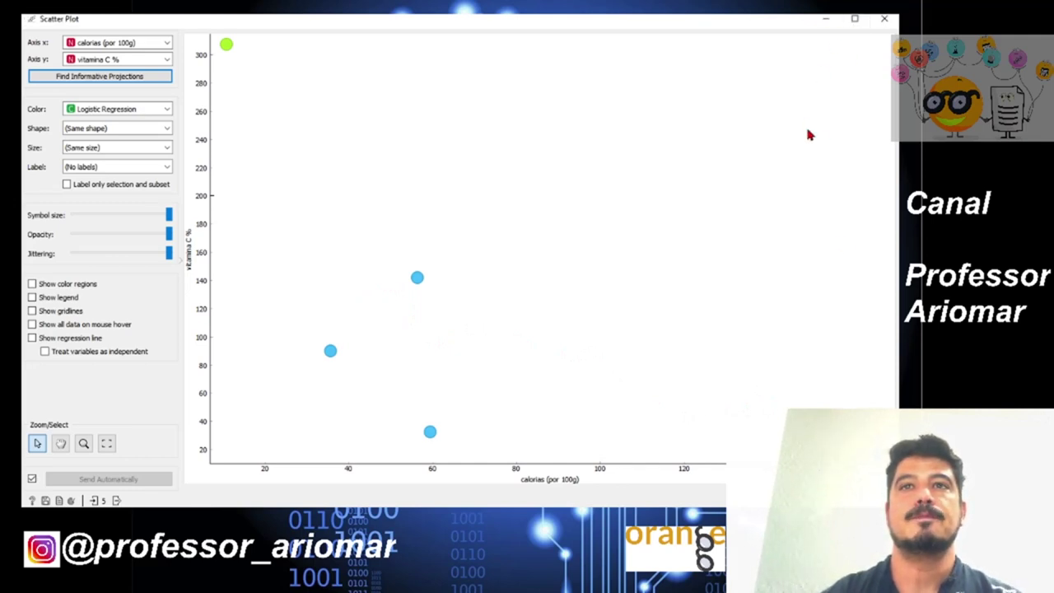
# Restore the Scatter Plot window from full size, fit it so all five points show, and inspect the point with the most calories
pyautogui.click(847, 26)
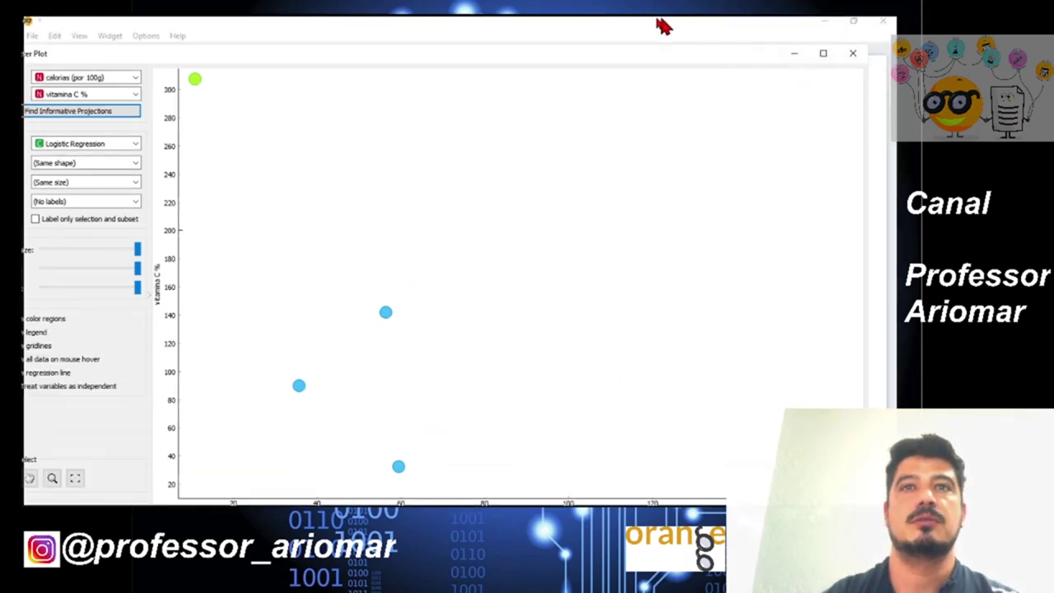
pyautogui.moveTo(600, 52); pyautogui.dragTo(486, 82)
pyautogui.moveTo(367, 46); pyautogui.dragTo(590, 30)
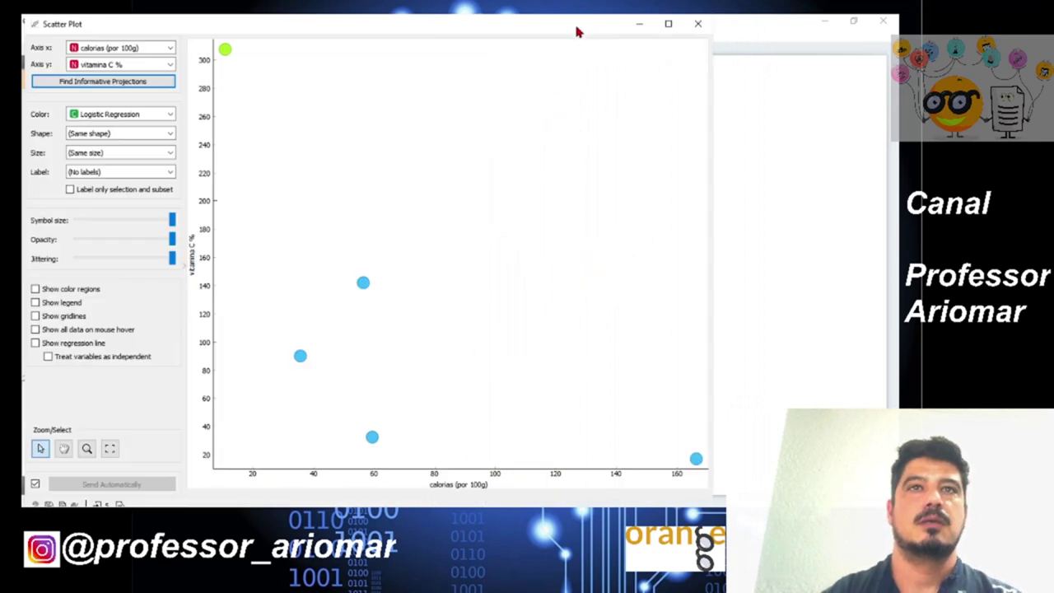
pyautogui.moveTo(579, 48); pyautogui.dragTo(526, 39)
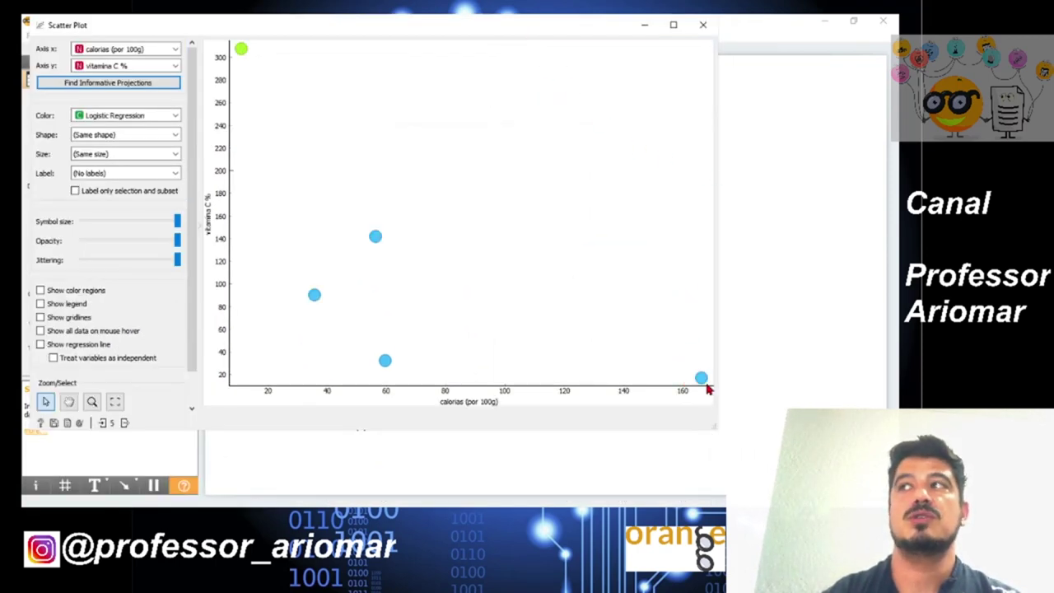
pyautogui.moveTo(701, 380)
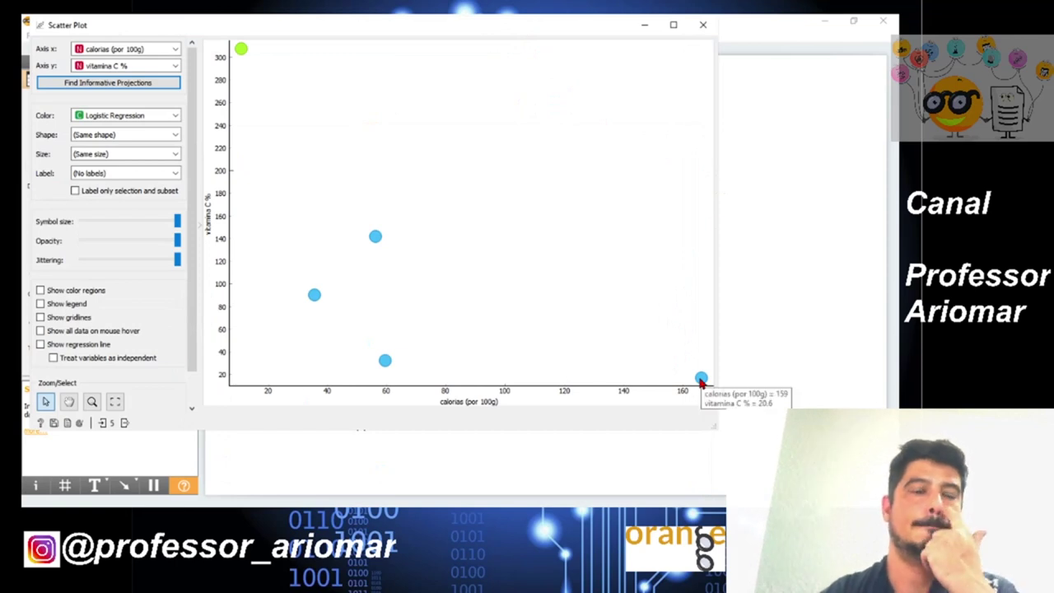
# Set both the shape and the label of the points to Logistic Regression, after trying nome as the shape
pyautogui.click(150, 137)
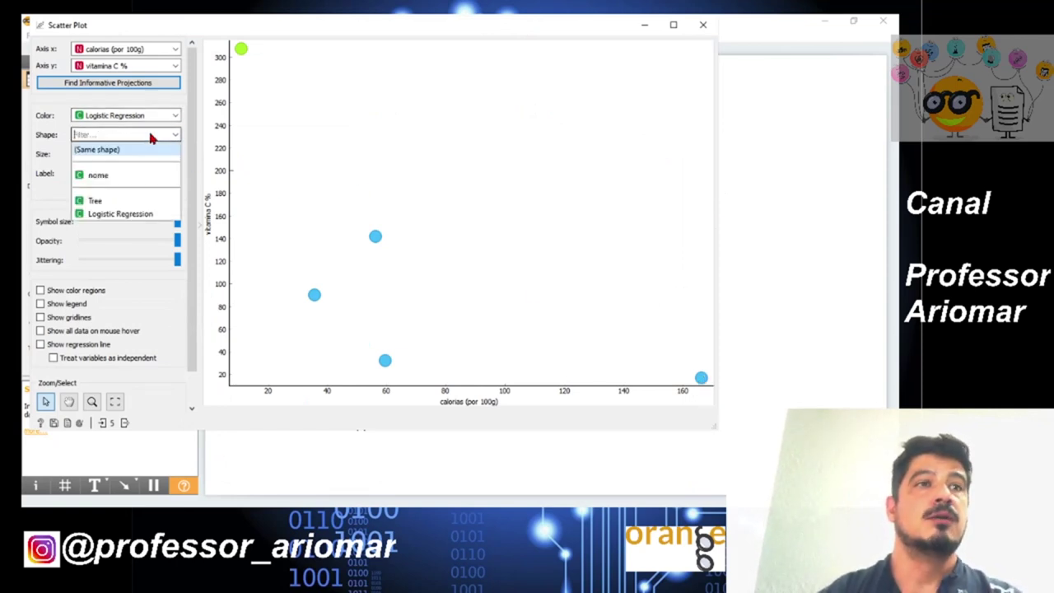
pyautogui.click(130, 175)
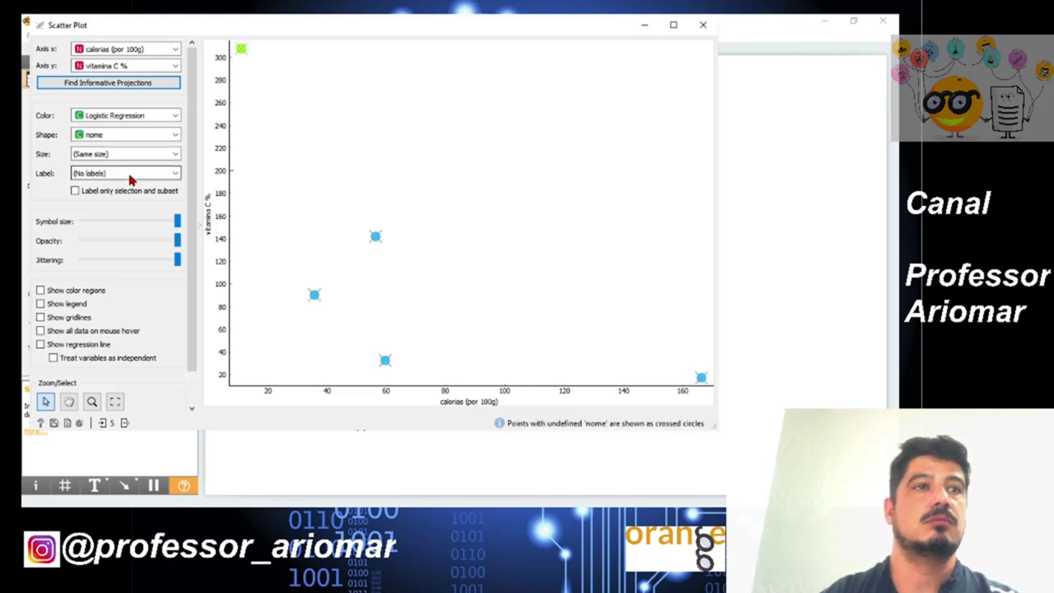
pyautogui.click(161, 139)
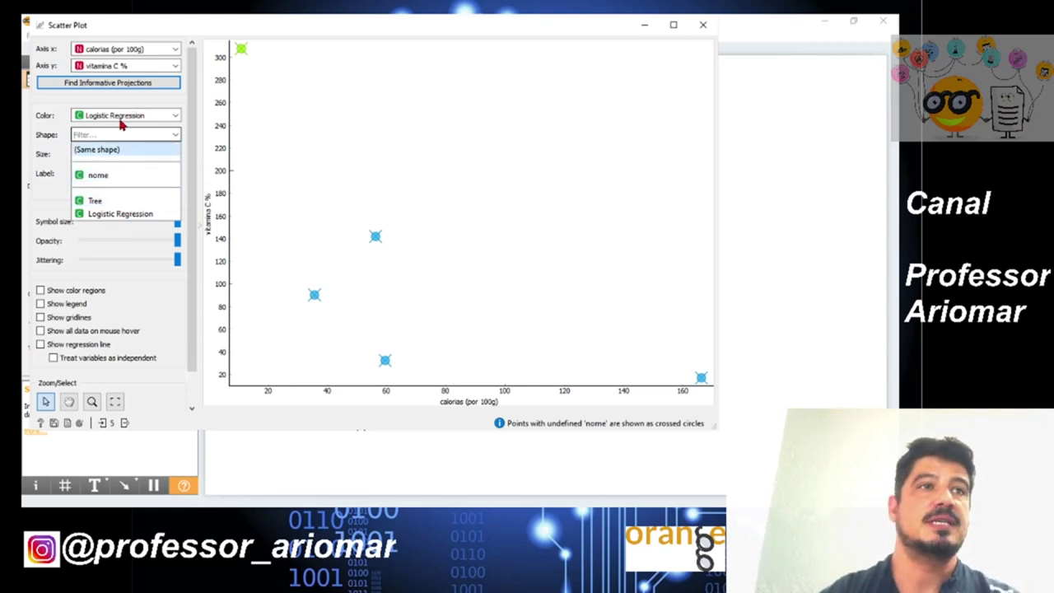
pyautogui.click(144, 218)
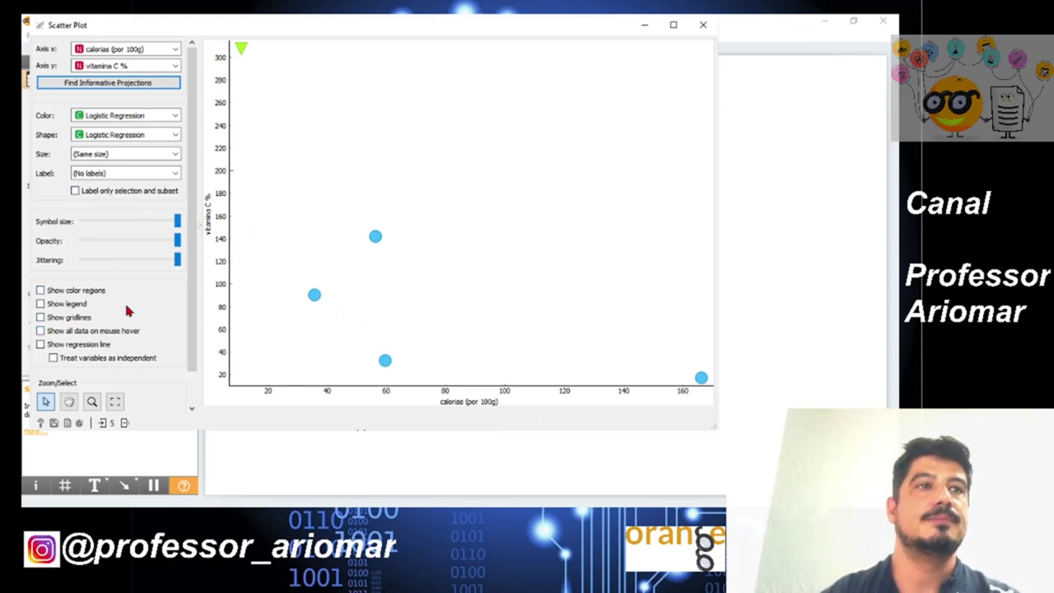
pyautogui.click(97, 175)
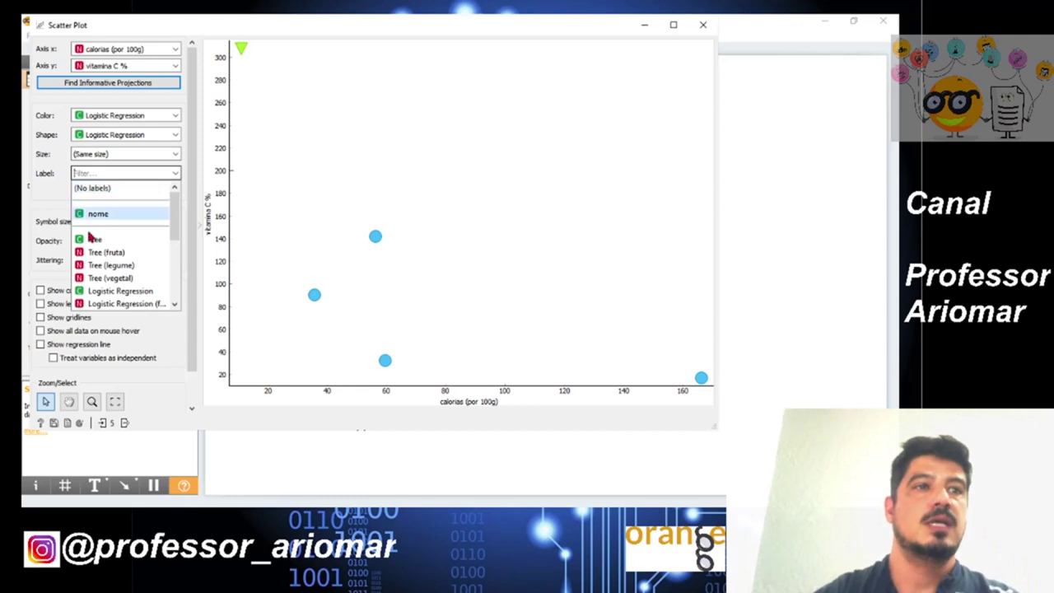
pyautogui.click(141, 292)
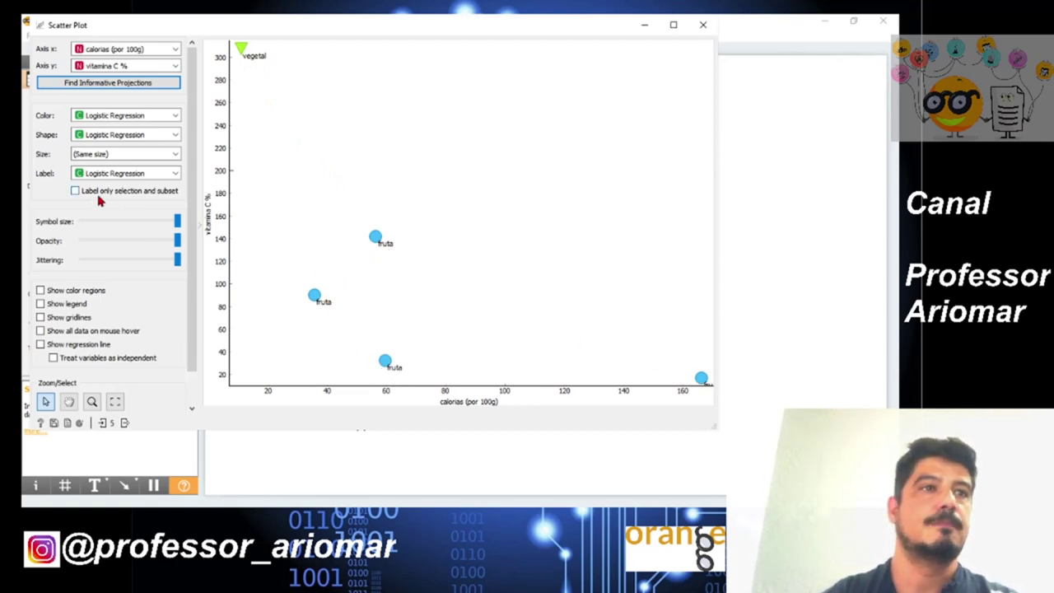
# Try sizing the points by Logistic Regression (fruta), and set their size to Logistic Regression (vegetal), leaving labels on all points
pyautogui.click(113, 156)
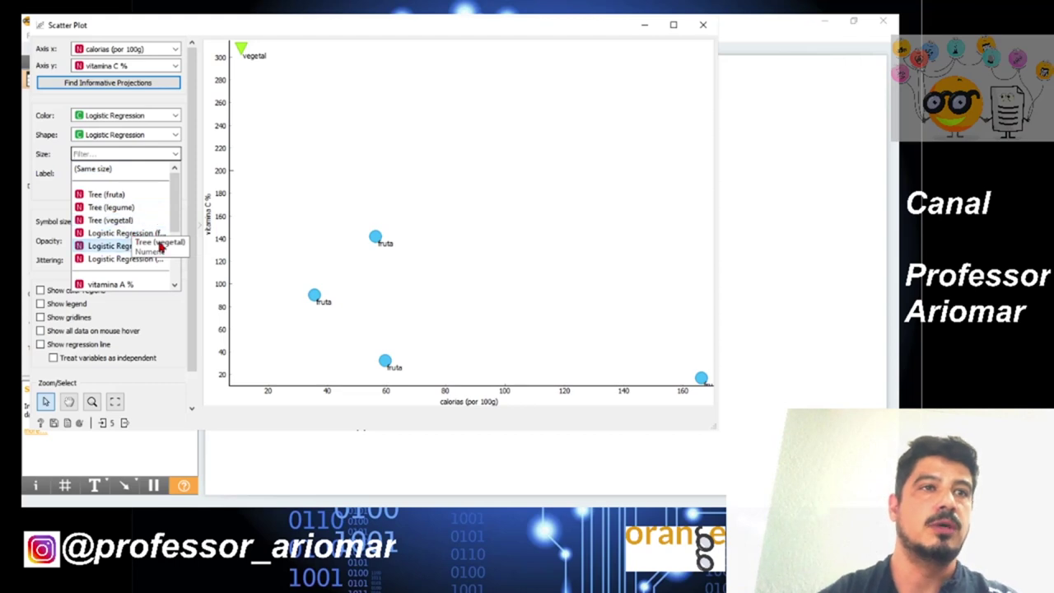
pyautogui.click(132, 234)
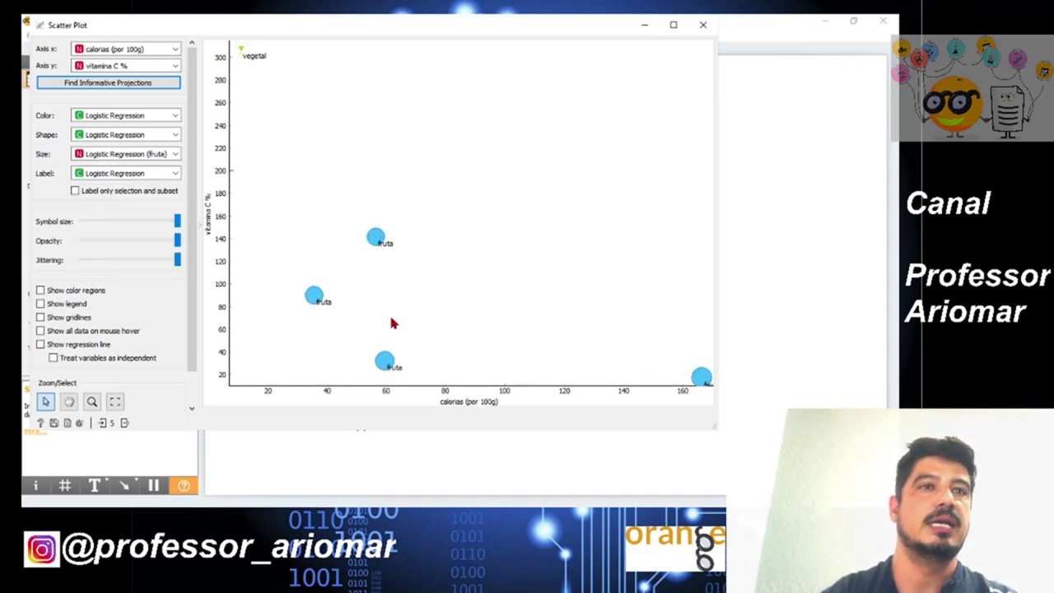
pyautogui.click(165, 156)
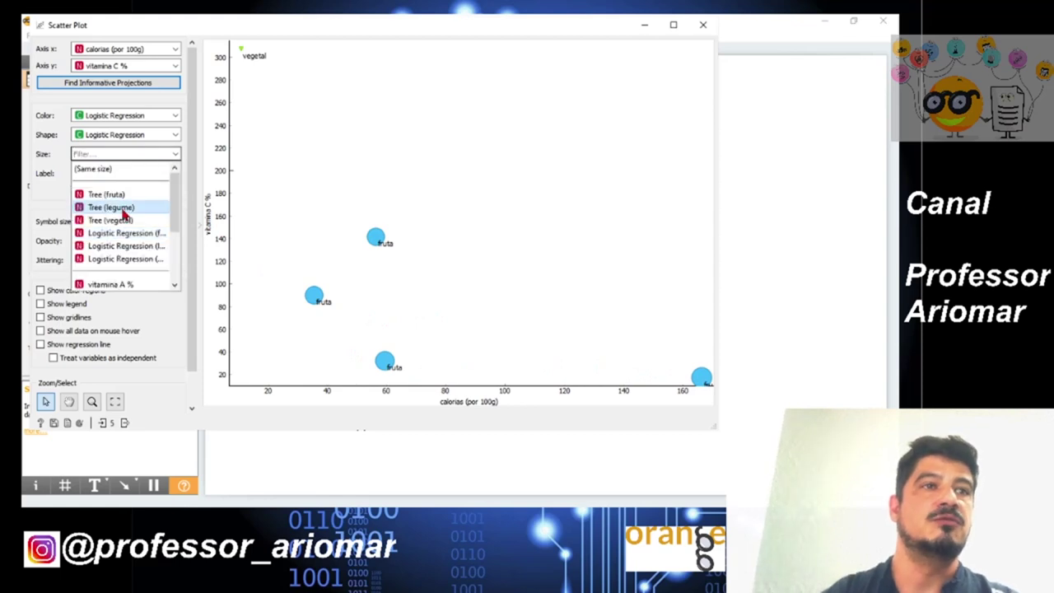
pyautogui.click(138, 261)
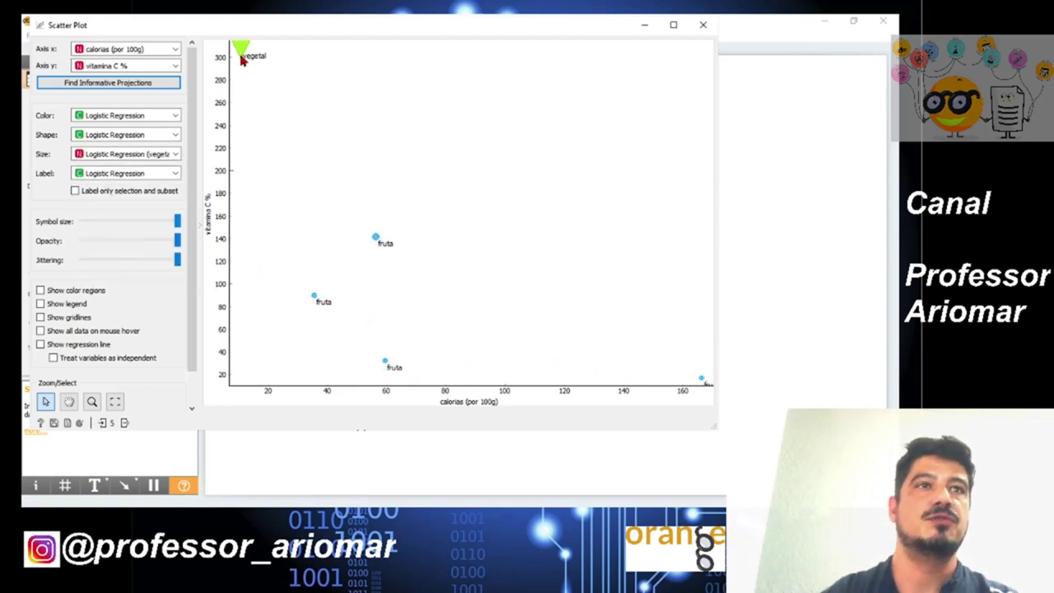
pyautogui.moveTo(244, 55)
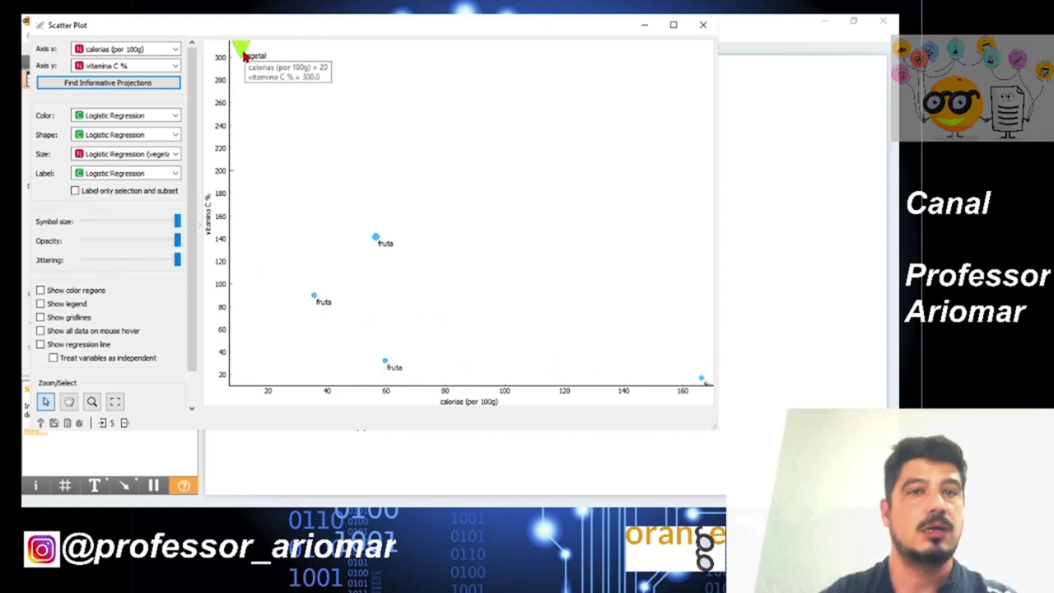
pyautogui.click(83, 192)
pyautogui.click(83, 191)
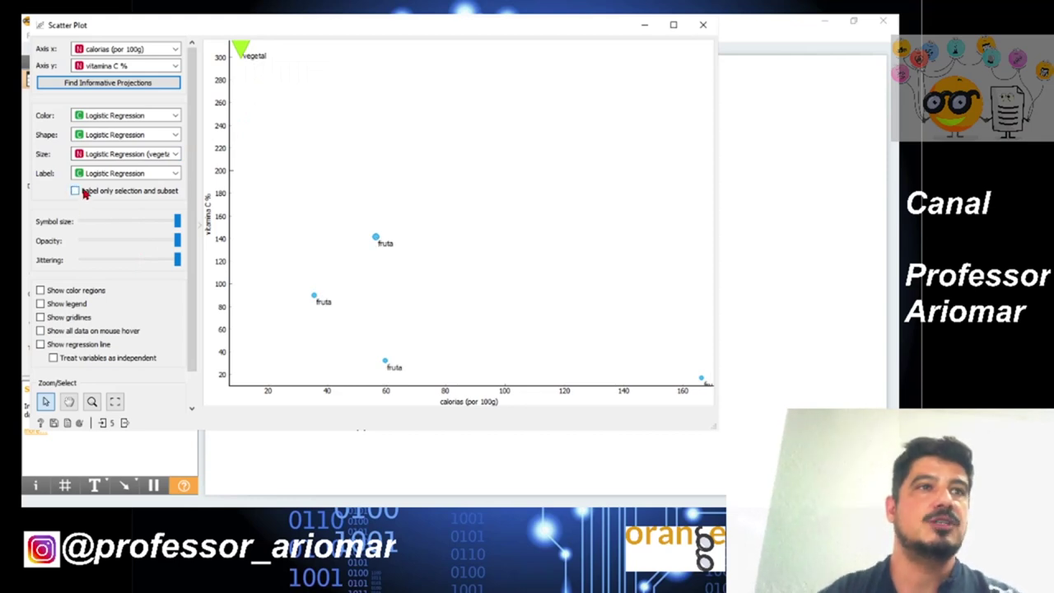
# Turn on color regions, legend, gridlines and all data on mouse hover, and inspect a fruta point's full data
pyautogui.click(41, 290)
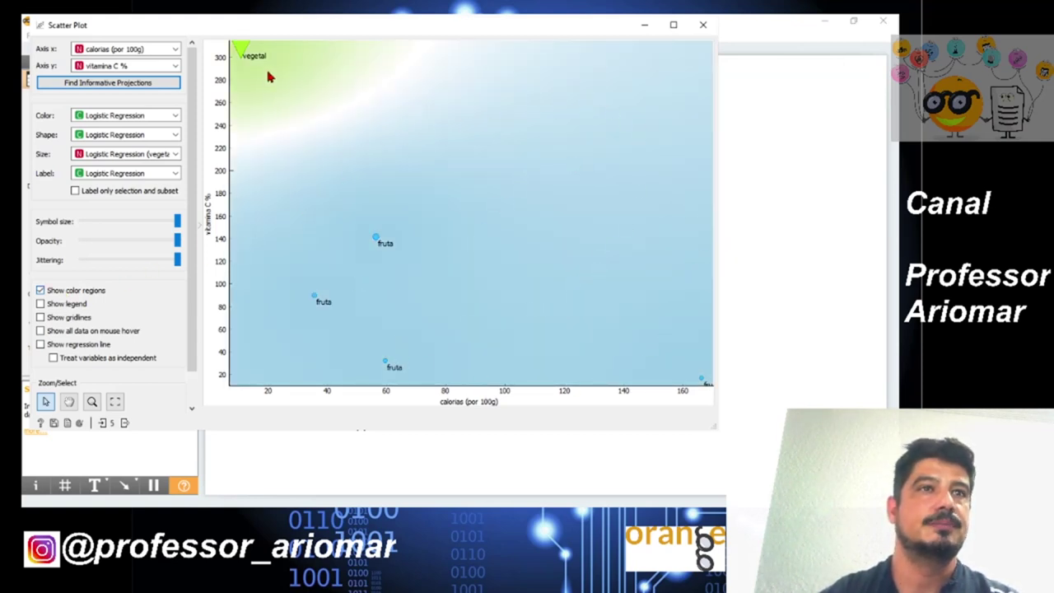
pyautogui.click(53, 307)
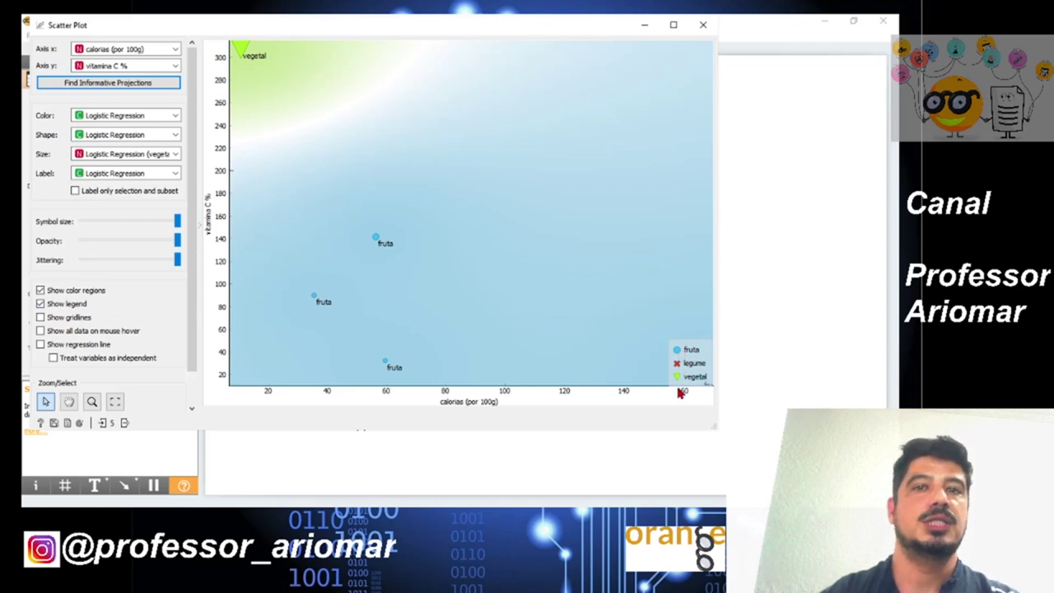
pyautogui.click(40, 317)
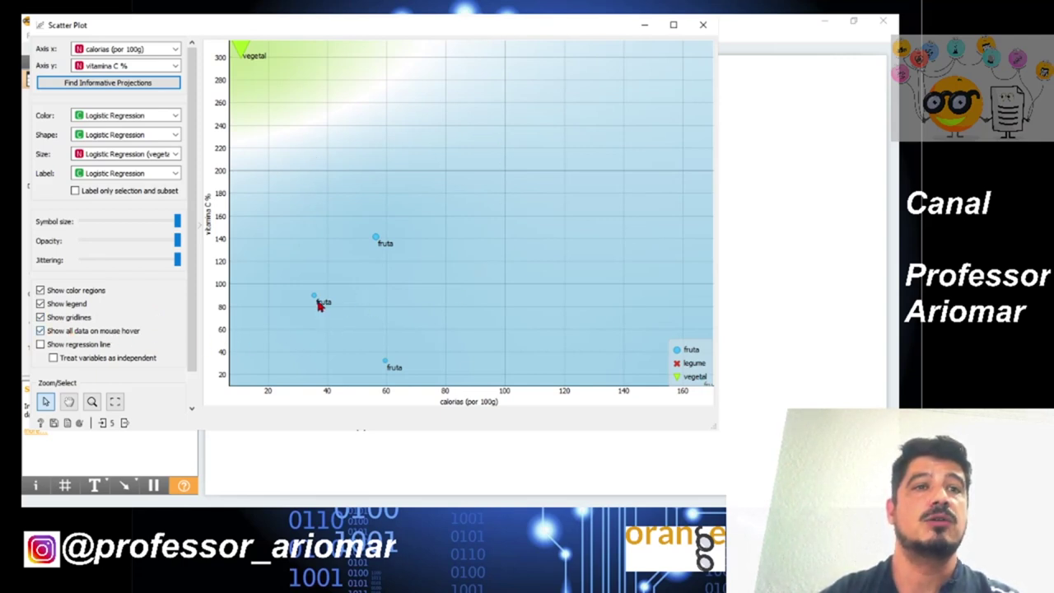
pyautogui.moveTo(315, 301)
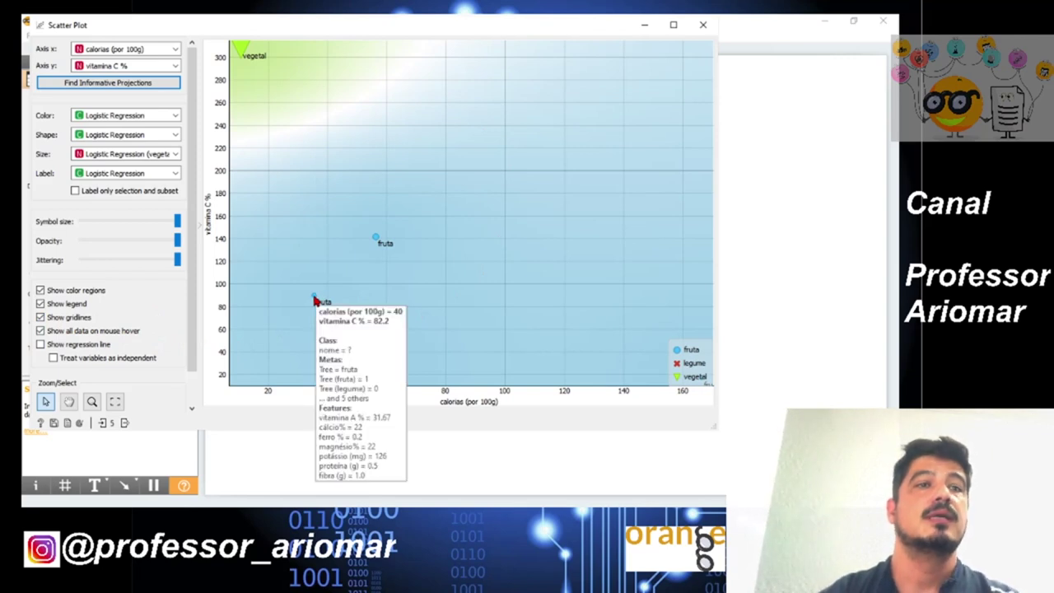
# Turn off all data on mouse hover, check the same fruta point, and re-enable the option
pyautogui.click(40, 330)
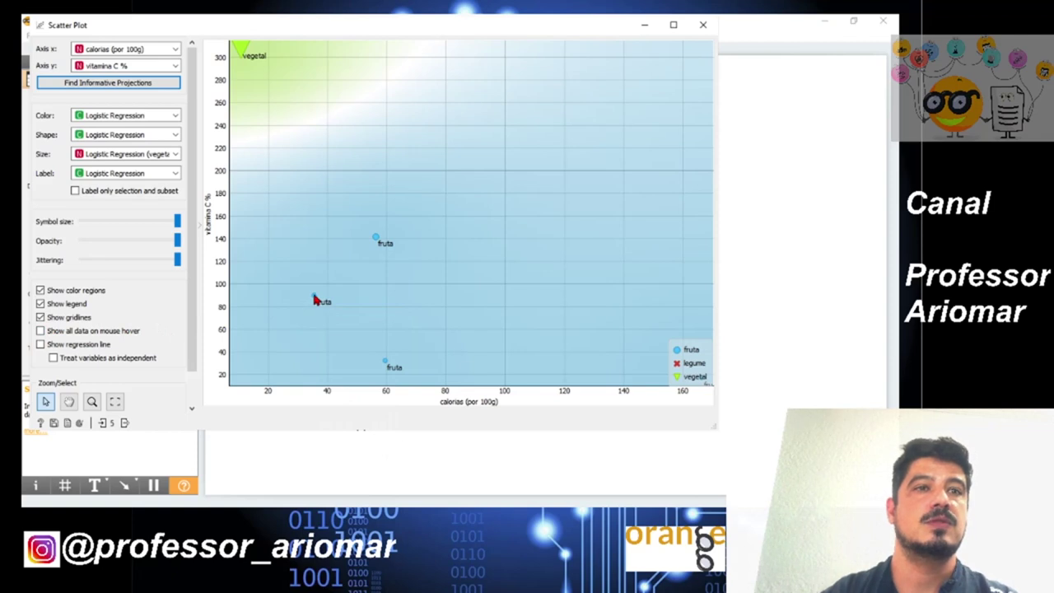
pyautogui.moveTo(315, 300)
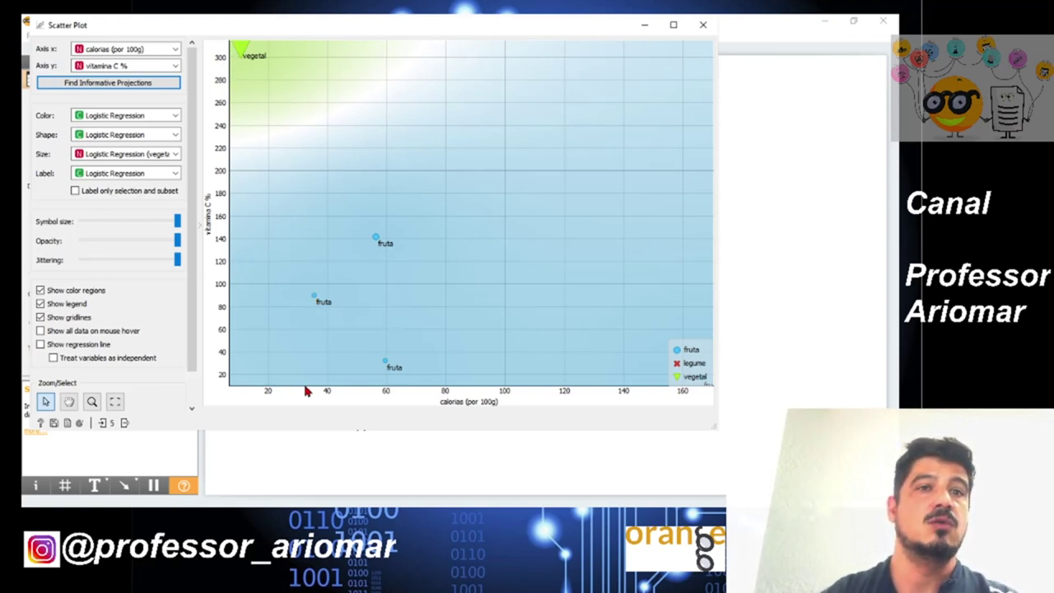
pyautogui.click(41, 331)
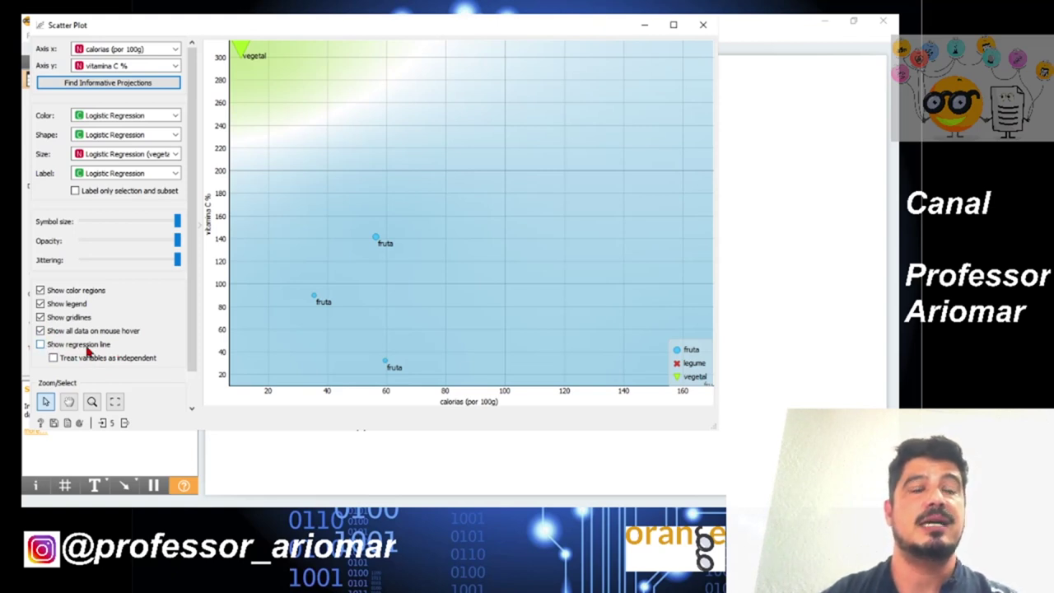
# Show the regression line and compare it with the variables treated as independent, leaving that option off
pyautogui.click(39, 344)
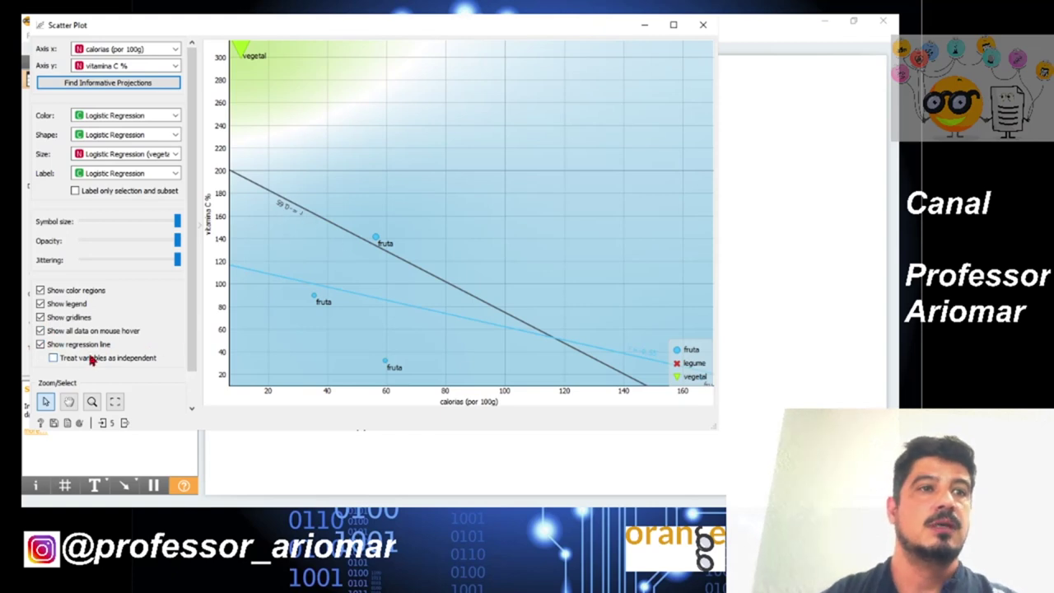
pyautogui.click(53, 358)
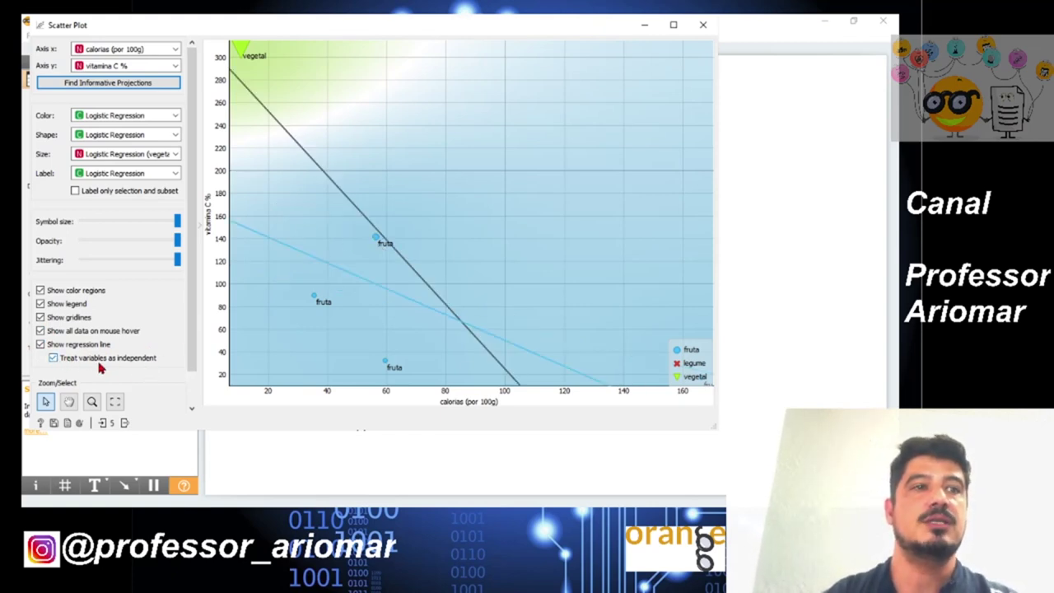
pyautogui.click(54, 358)
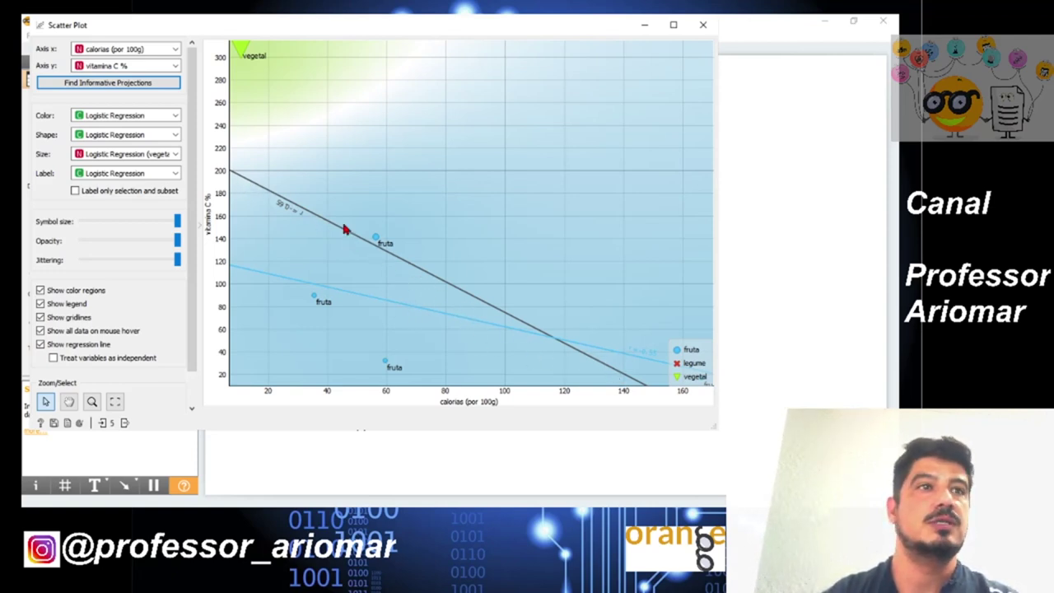
# Close the scatter plot and return to the workflow
pyautogui.click(163, 83)
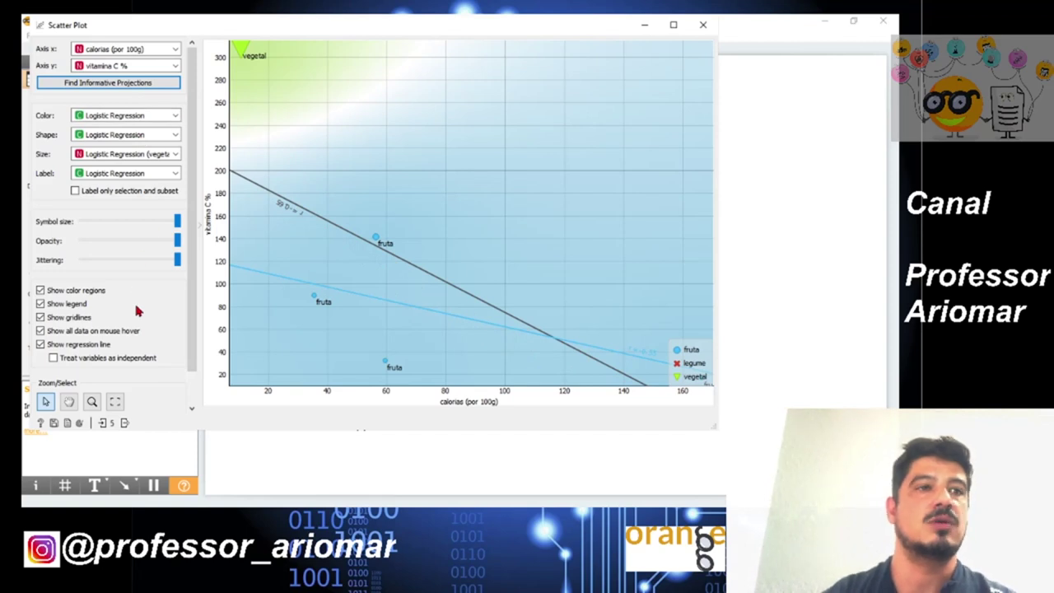
pyautogui.click(703, 24)
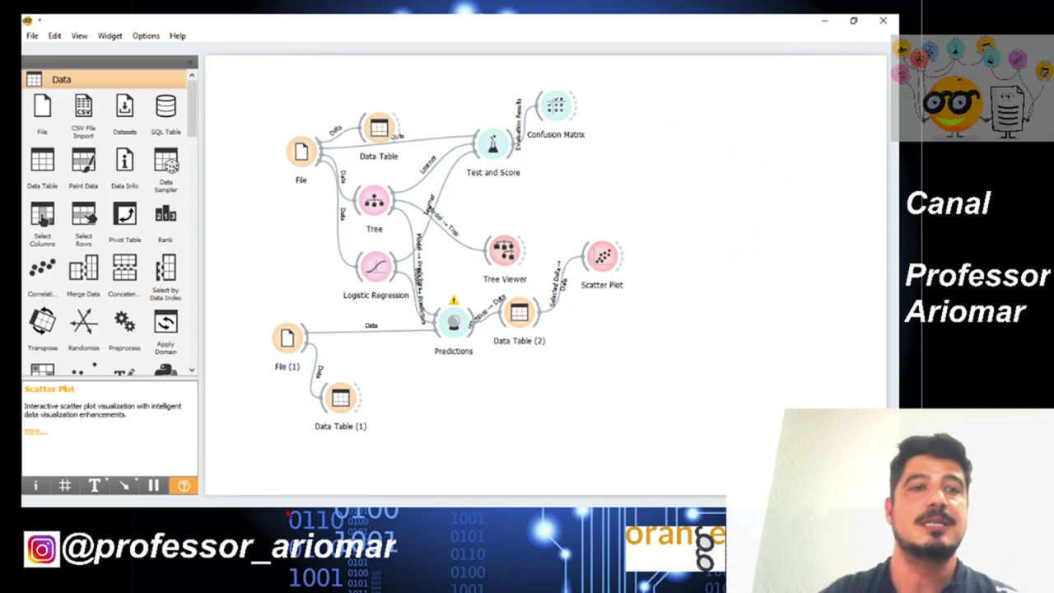
# Review the Tree and Logistic Regression predictions with probabilities shown for fruta only, through to the fibra (g) column, and close them
pyautogui.moveTo(229, 511)
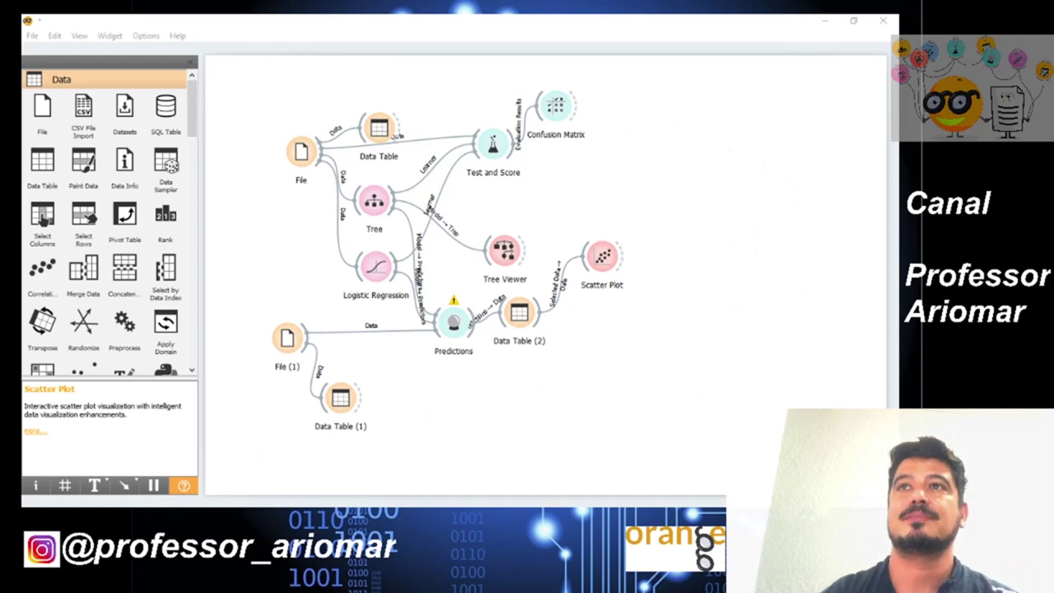
pyautogui.doubleClick(455, 319)
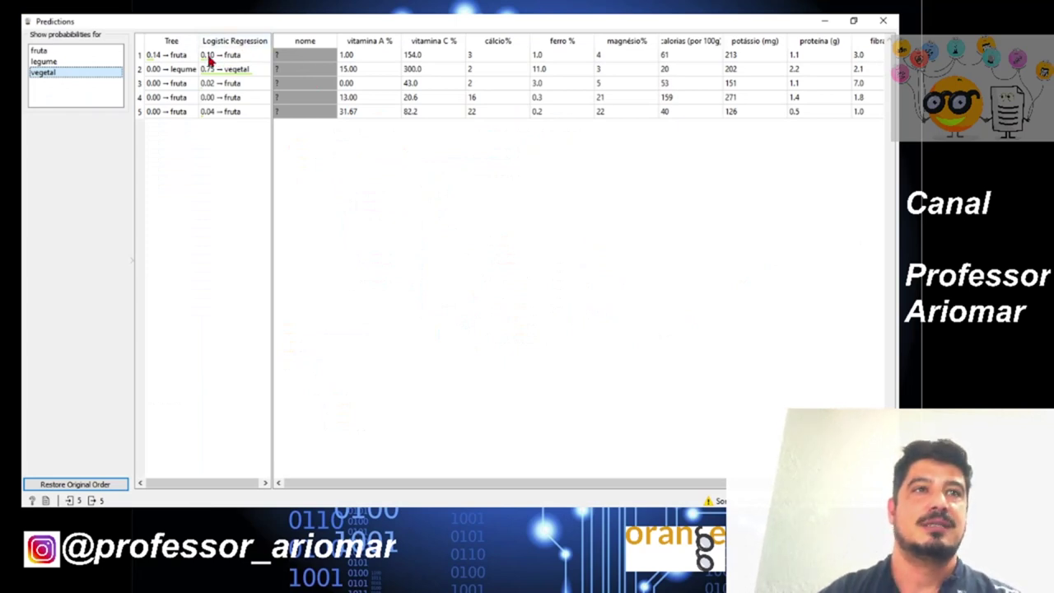
pyautogui.click(78, 50)
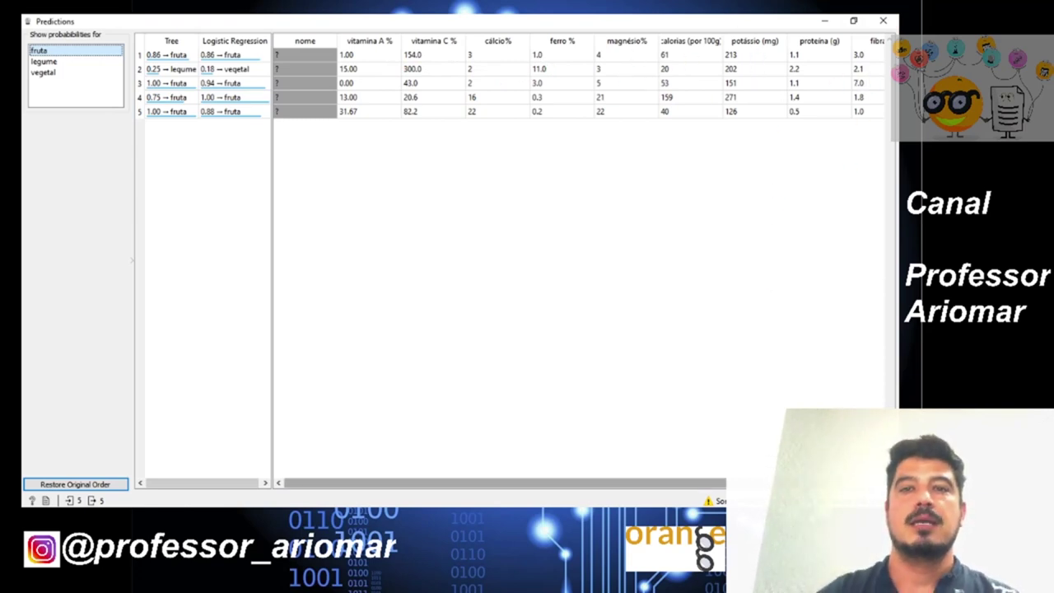
pyautogui.hscroll(1, 503, 482)
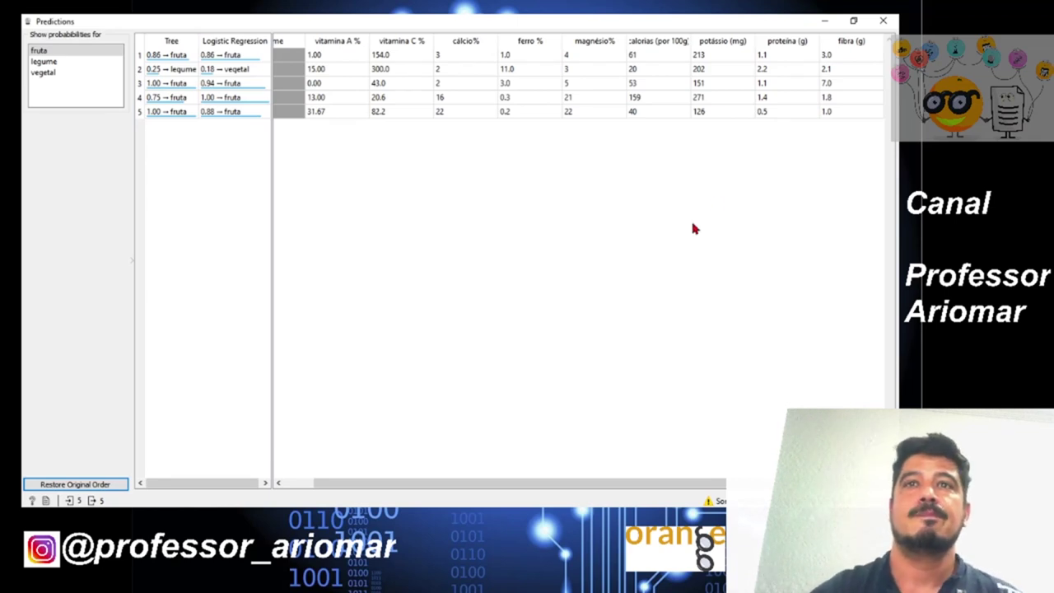
pyautogui.click(882, 21)
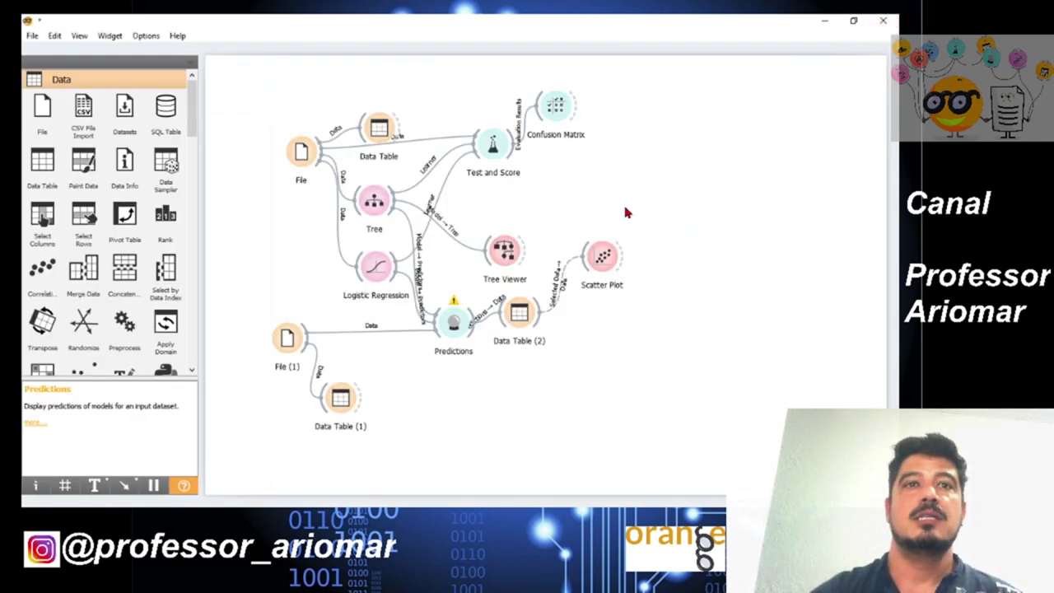